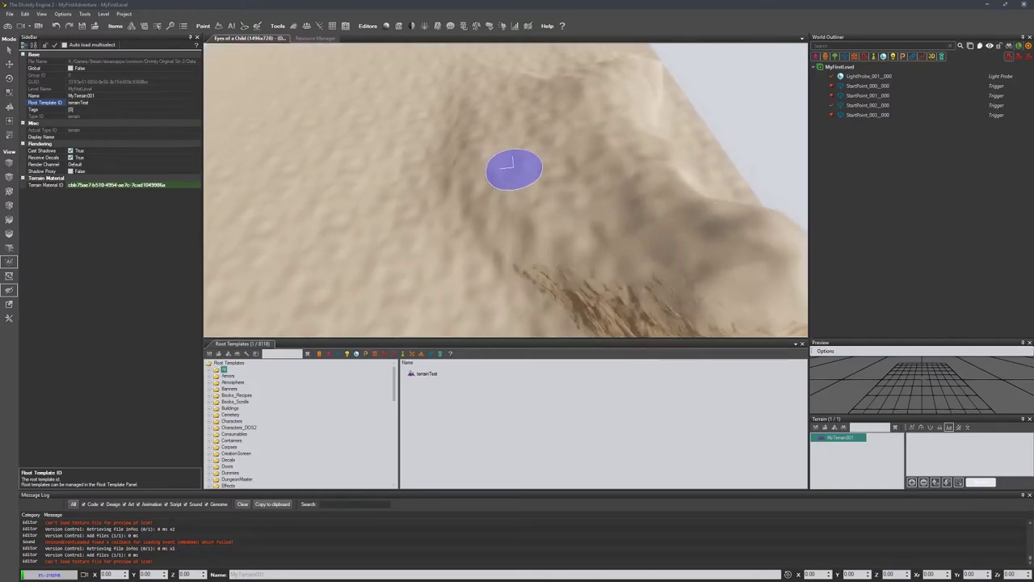
# Step: Bring up the Resource Manager and close it
pyautogui.press('a')
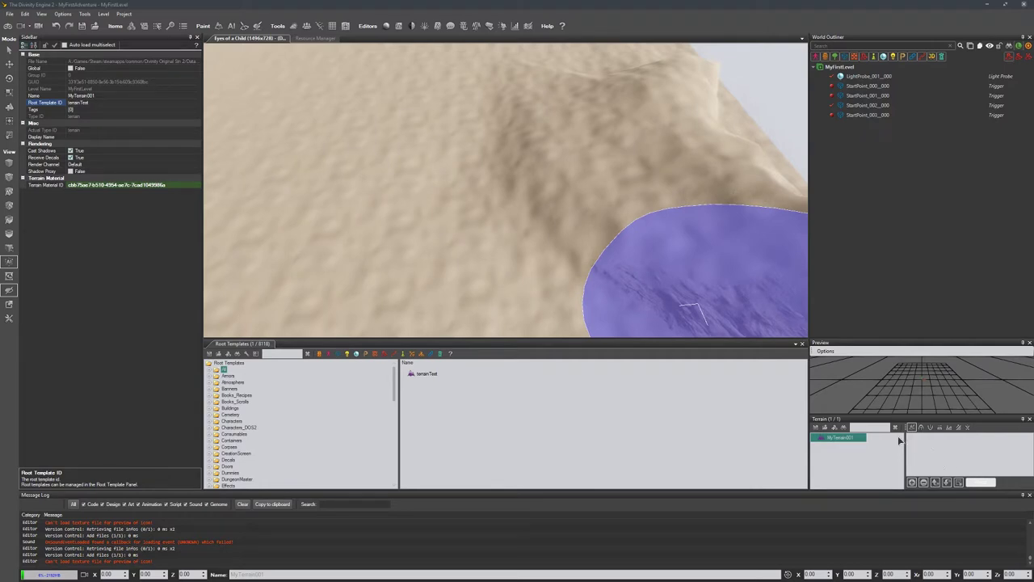
pyautogui.click(322, 38)
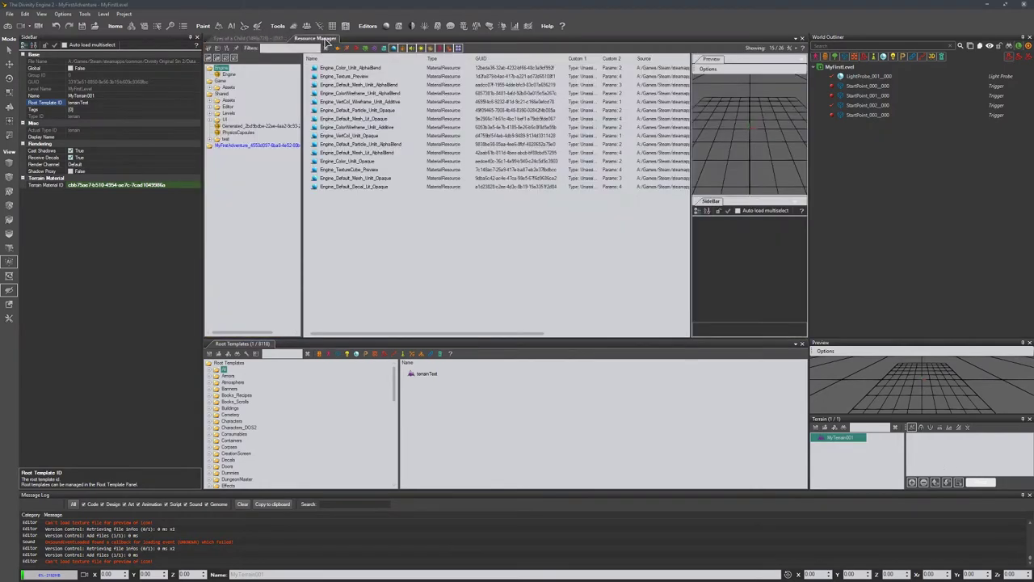
pyautogui.click(803, 38)
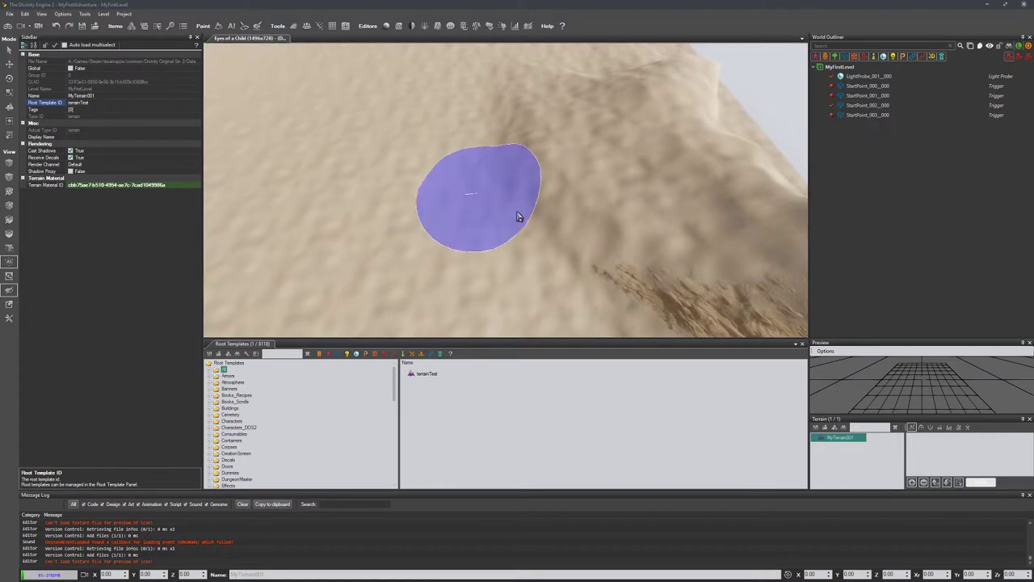
pyautogui.moveTo(552, 225); pyautogui.dragTo(608, 276, button='middle')
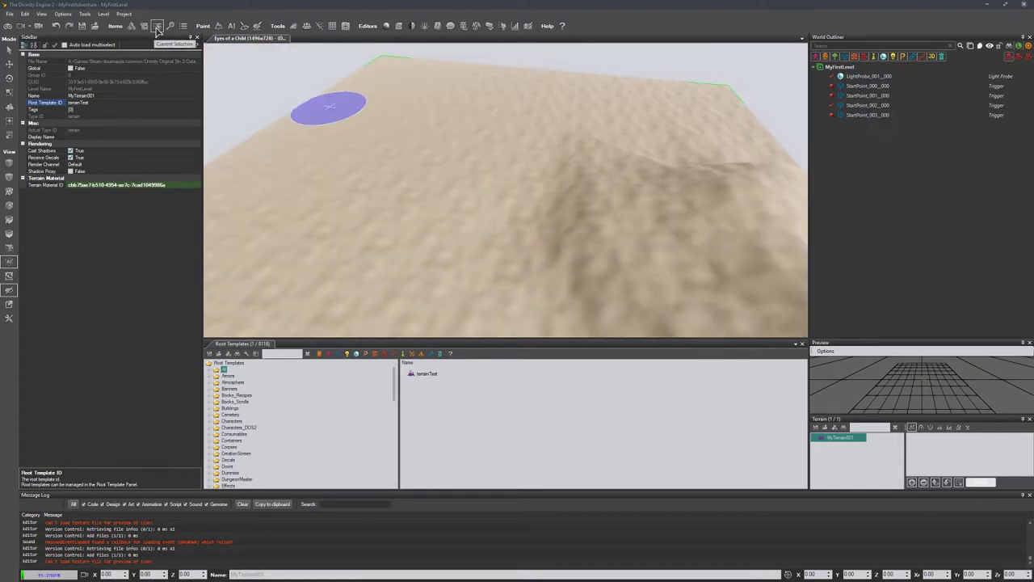
pyautogui.click(82, 14)
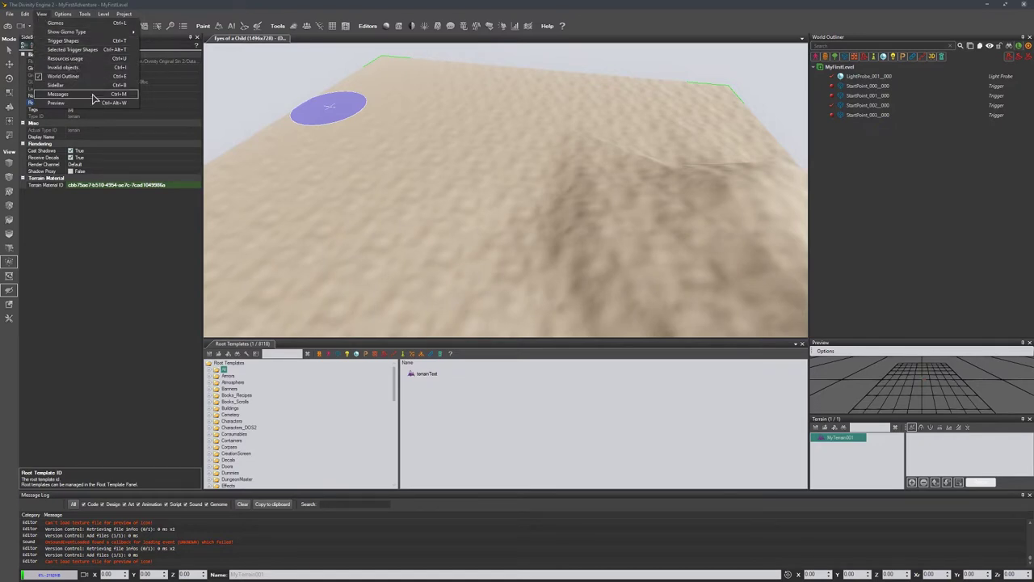
pyautogui.click(81, 14)
pyautogui.click(82, 15)
pyautogui.click(323, 205)
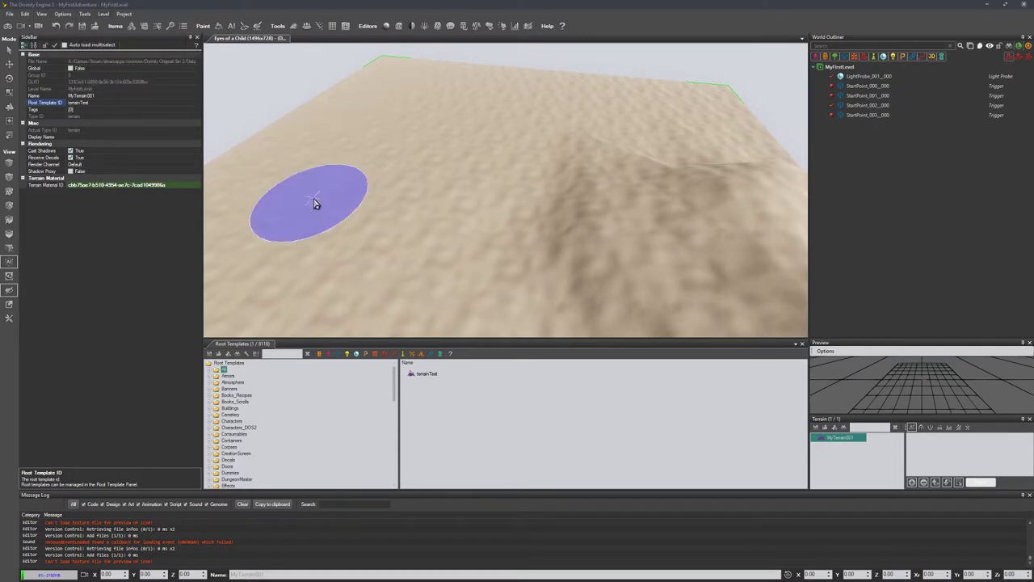
# Step: Open the Resource Manager and dock it in the same pane as Root Templates
pyautogui.click(133, 27)
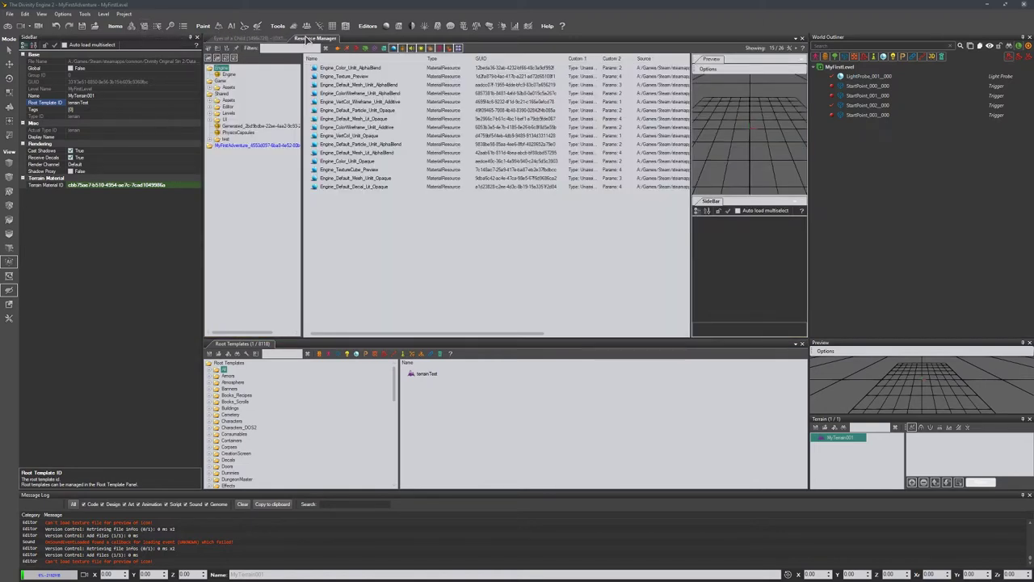
pyautogui.click(266, 38)
pyautogui.click(315, 39)
pyautogui.moveTo(314, 39)
pyautogui.mouseDown()
pyautogui.moveTo(291, 309)
pyautogui.moveTo(304, 349)
pyautogui.moveTo(264, 357)
pyautogui.moveTo(355, 352)
pyautogui.moveTo(349, 311)
pyautogui.moveTo(313, 353)
pyautogui.moveTo(317, 388)
pyautogui.moveTo(419, 412)
pyautogui.moveTo(241, 377)
pyautogui.moveTo(315, 429)
pyautogui.moveTo(252, 428)
pyautogui.moveTo(451, 428)
pyautogui.moveTo(506, 413)
pyautogui.mouseUp()
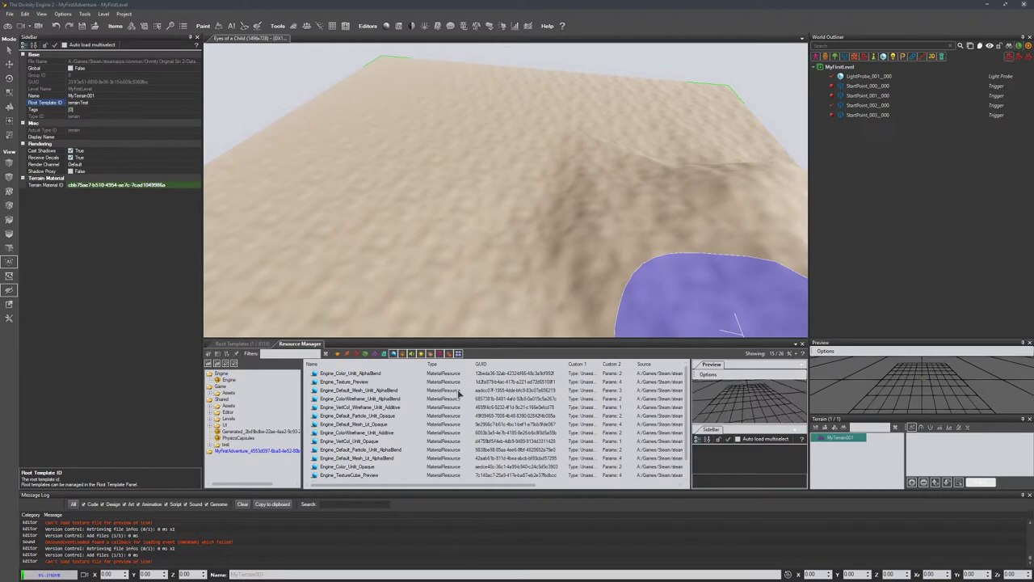
# Step: Preview several of the Engine materials, including Engine_Default_Mesh_Lit_Opaque, Engine_Color_Unlit_Opaque and Engine_Default_Particle_Unlit_AlphaBlend
pyautogui.click(444, 385)
pyautogui.click(434, 416)
pyautogui.click(400, 450)
pyautogui.scroll(-1, 434, 442)
pyautogui.click(374, 443)
pyautogui.click(363, 466)
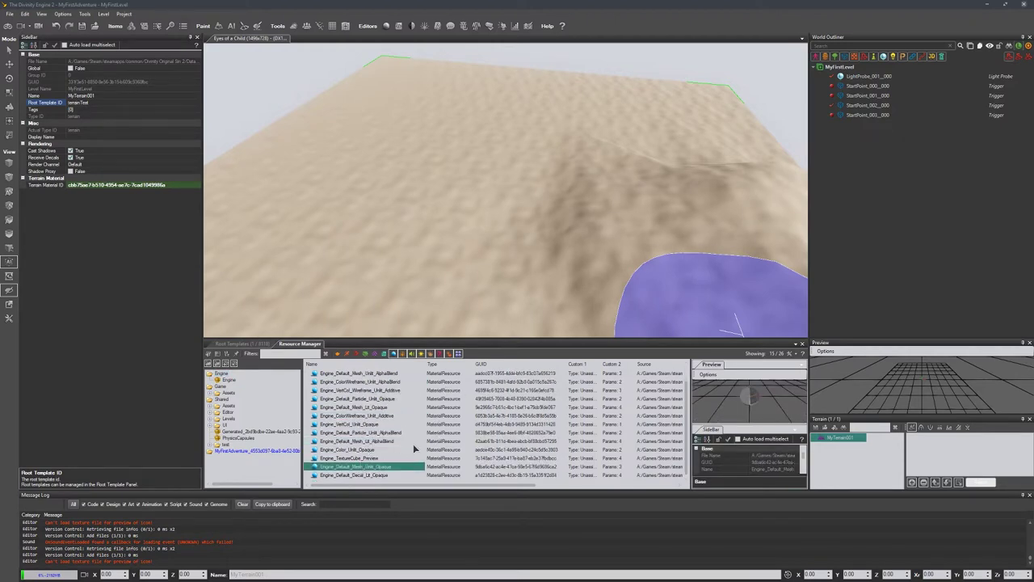
pyautogui.click(397, 442)
pyautogui.click(379, 408)
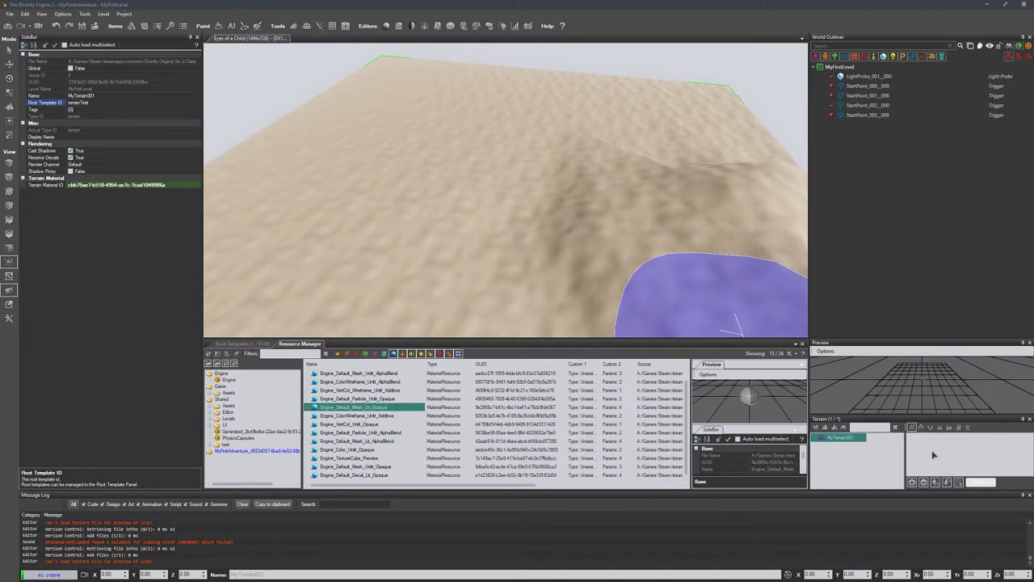
pyautogui.click(464, 425)
pyautogui.click(448, 450)
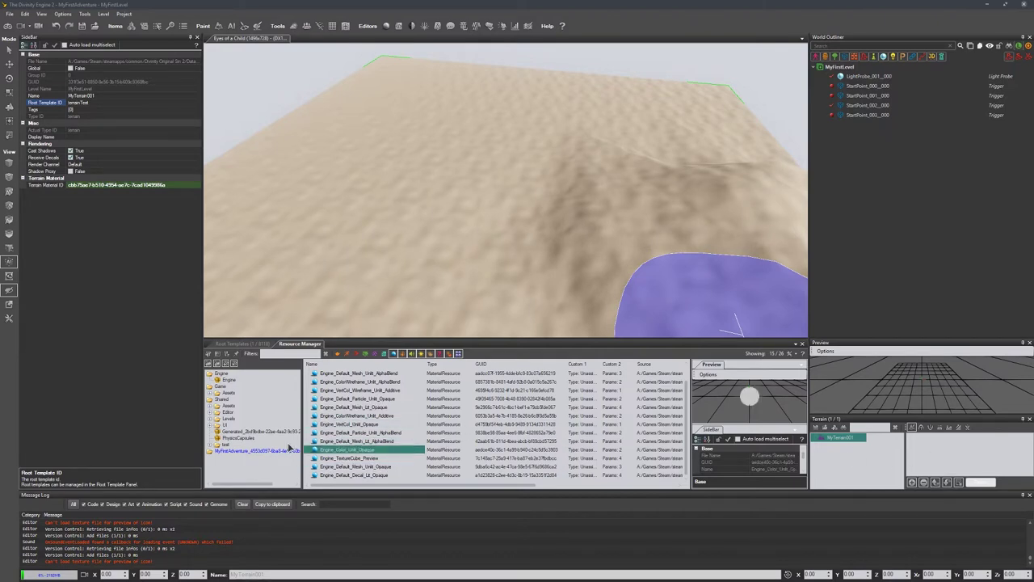
pyautogui.click(378, 434)
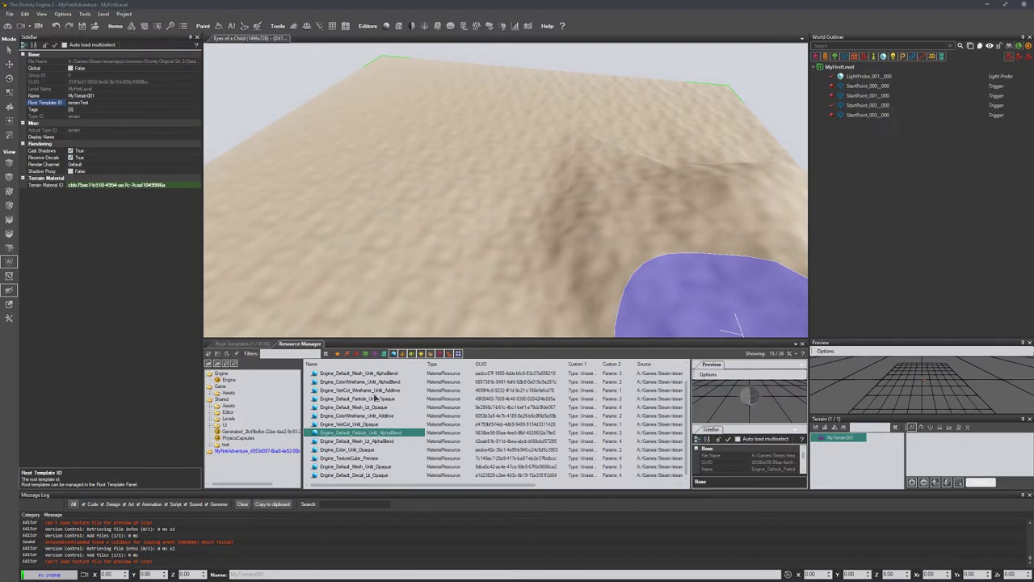
# Step: Expand the Terrain folder under the Shared Assets and list the materials of all its packages
pyautogui.click(211, 406)
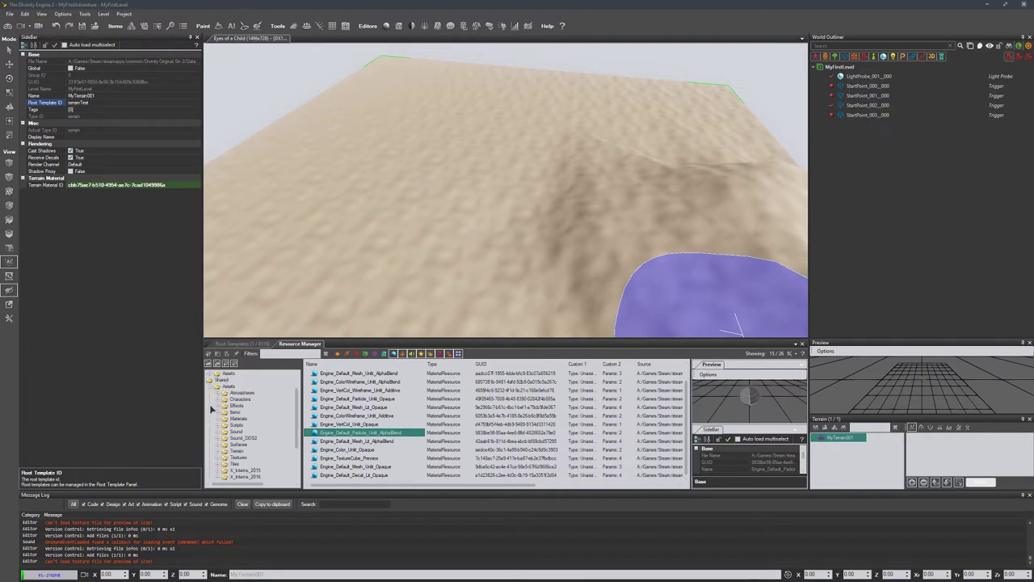
pyautogui.click(221, 455)
pyautogui.scroll(-3, 267, 426)
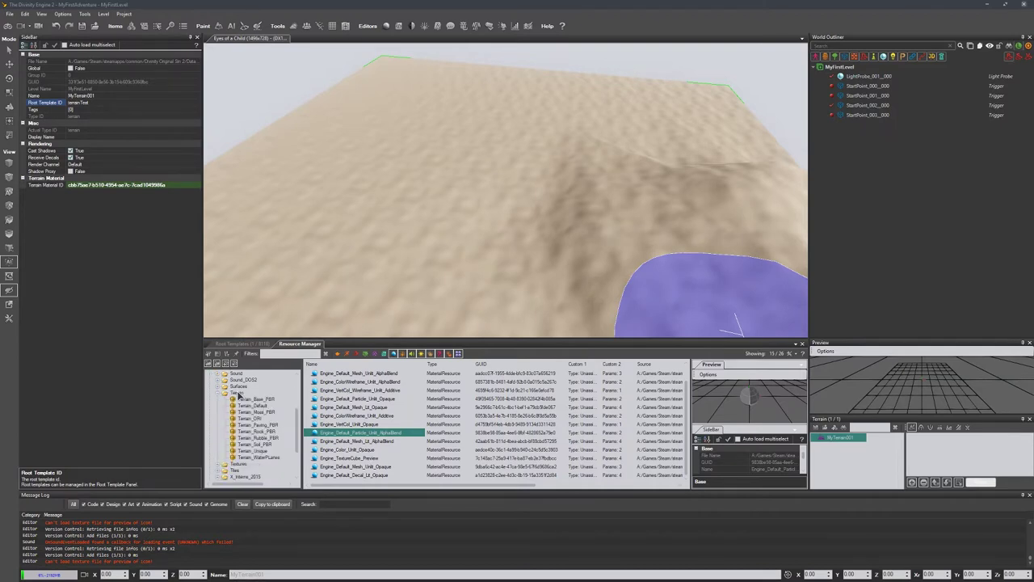
pyautogui.click(238, 393)
pyautogui.click(257, 399)
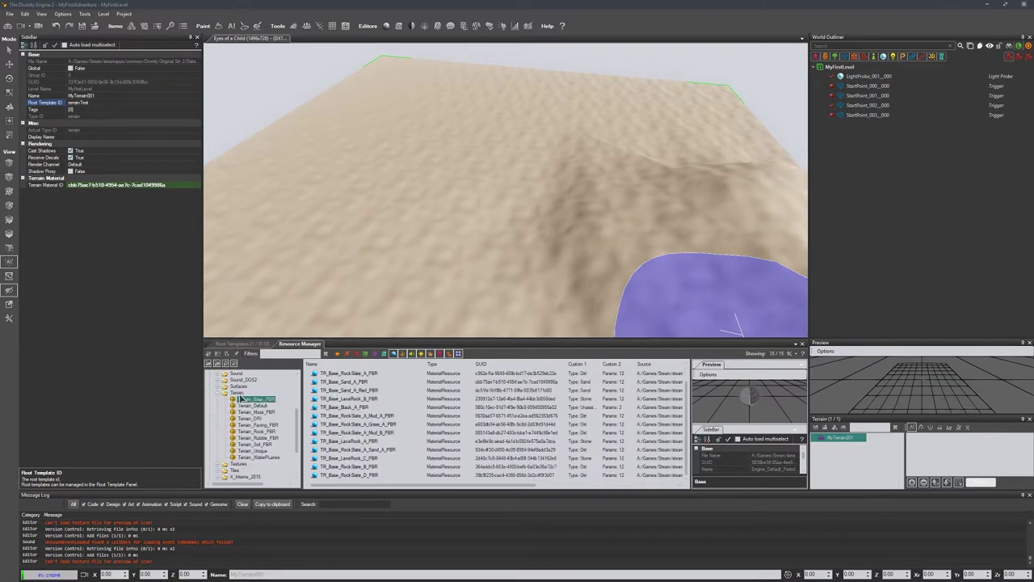
pyautogui.click(249, 406)
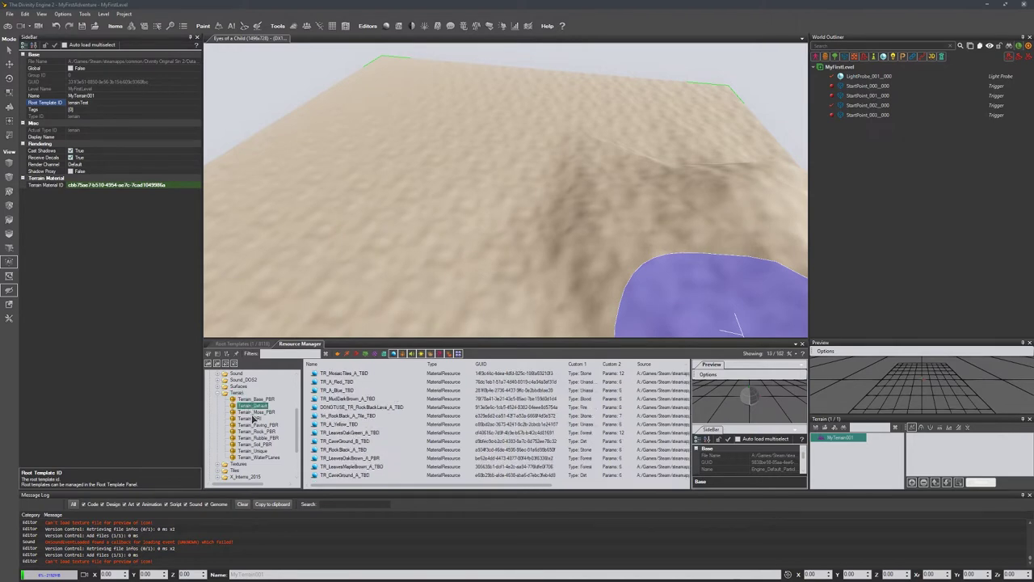
pyautogui.click(250, 418)
pyautogui.click(237, 393)
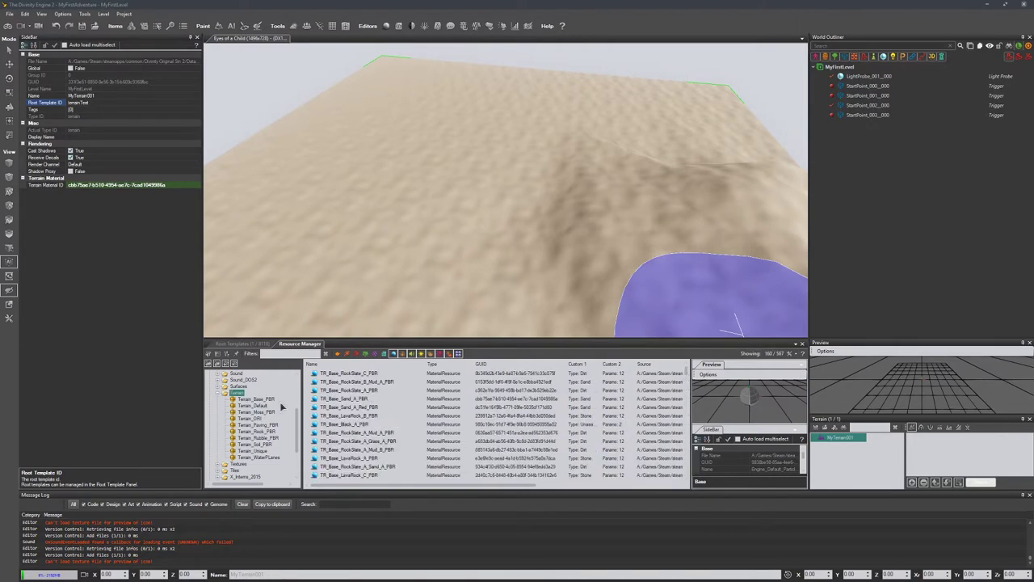
# Step: Examine materials from the base, rock and soil terrain packages, including TR_Base_RockSlate_A_PBR and TR_Soil_EarthGrass_A_PBR
pyautogui.click(372, 377)
pyautogui.click(368, 391)
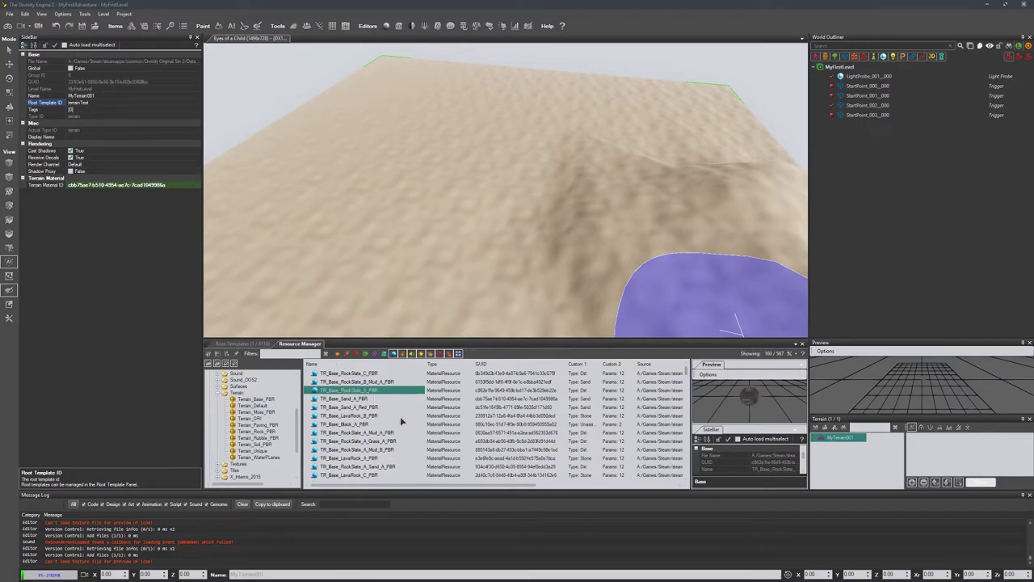
pyautogui.click(259, 400)
pyautogui.click(258, 407)
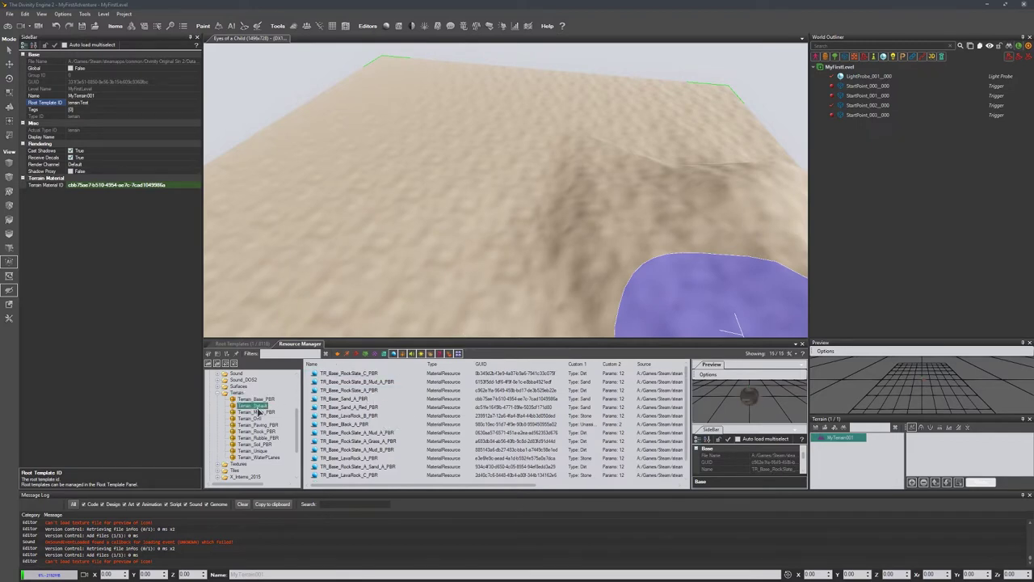
pyautogui.click(259, 432)
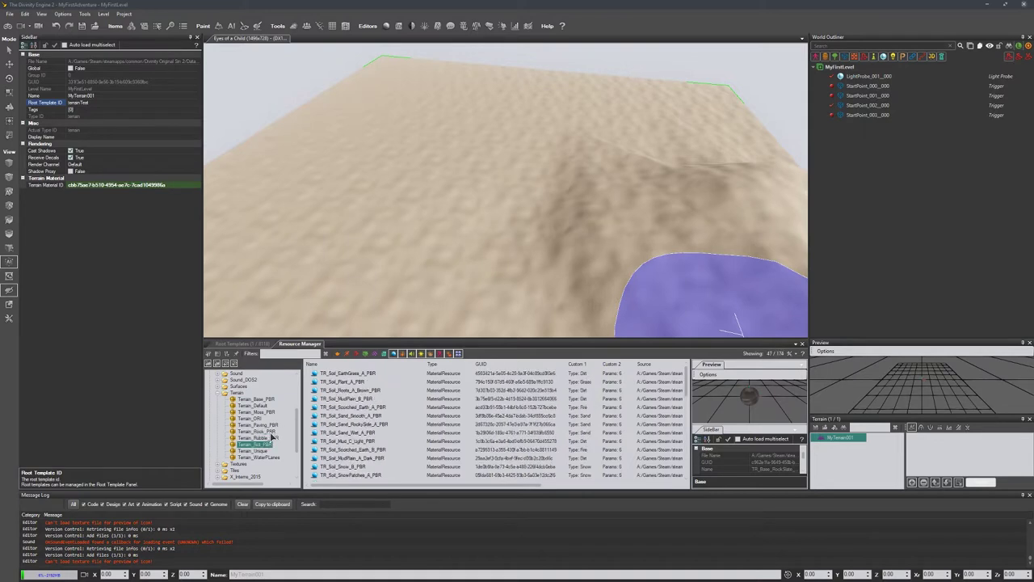
pyautogui.click(359, 391)
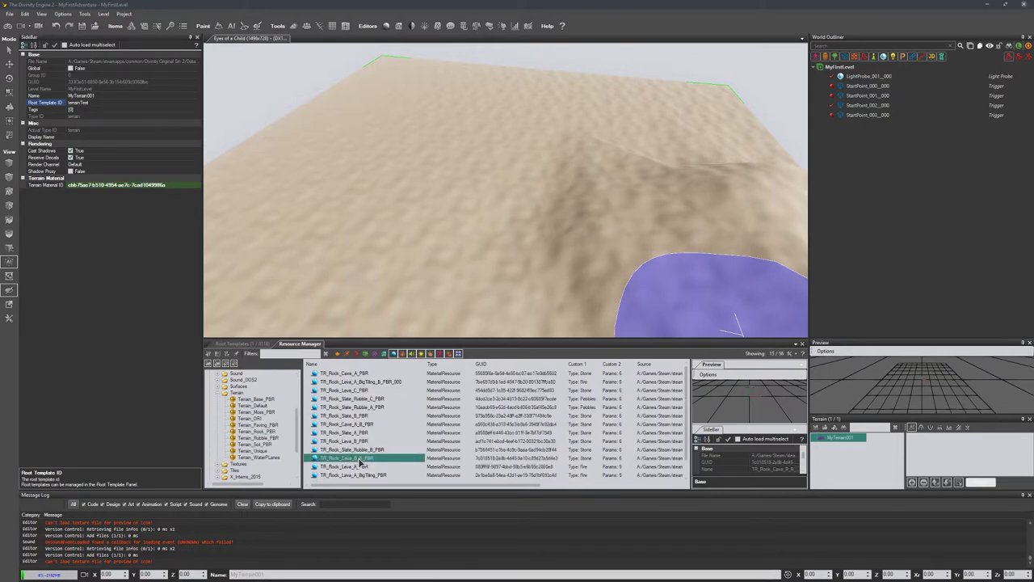
pyautogui.click(354, 383)
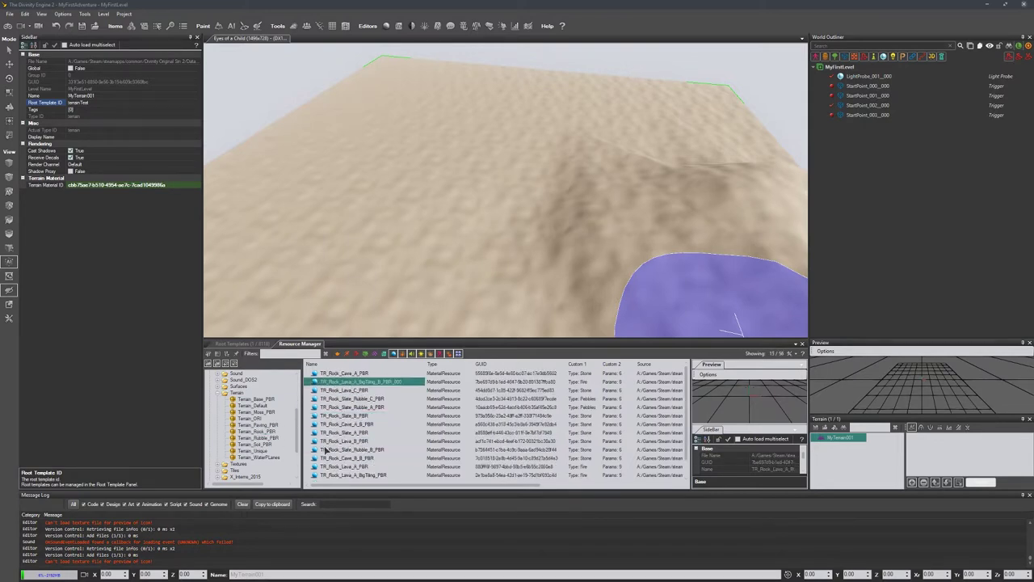
pyautogui.click(260, 445)
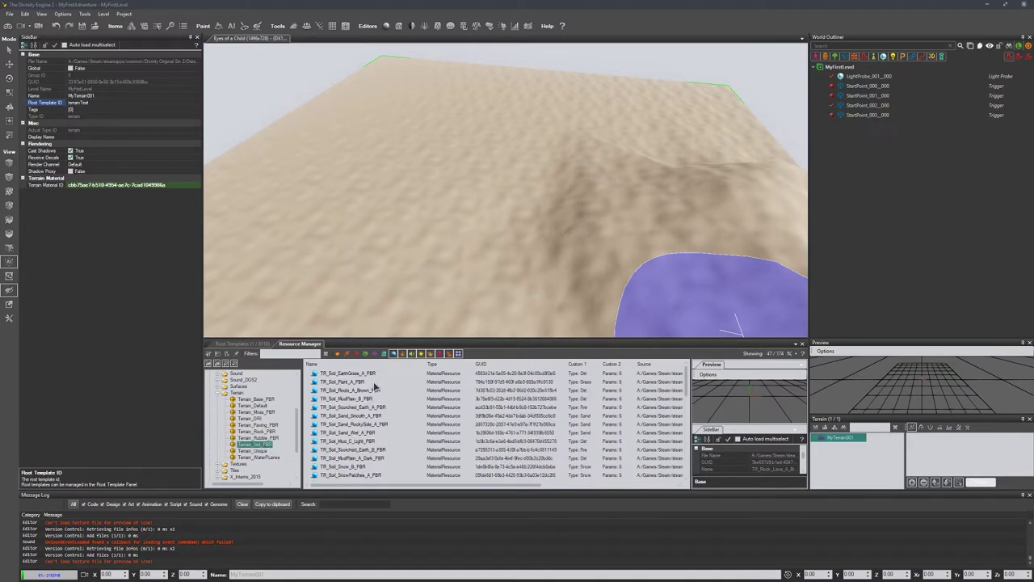
pyautogui.click(371, 374)
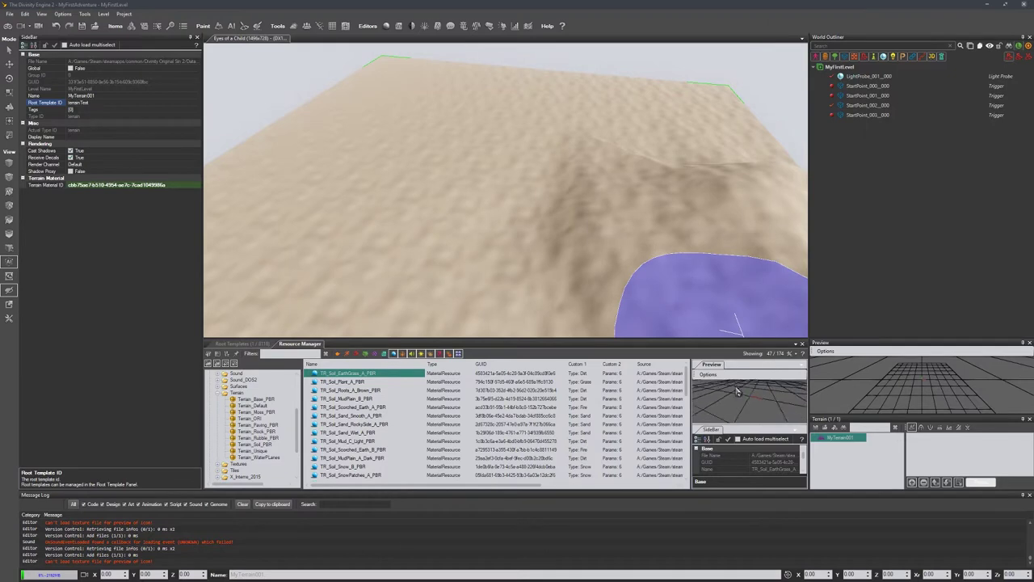
# Step: Add the TR_Base_RockSlate_A_Mud_A_PBR material from the Terrain_Base_PBR package as a layer to MyTerrain001
pyautogui.click(262, 400)
pyautogui.click(272, 402)
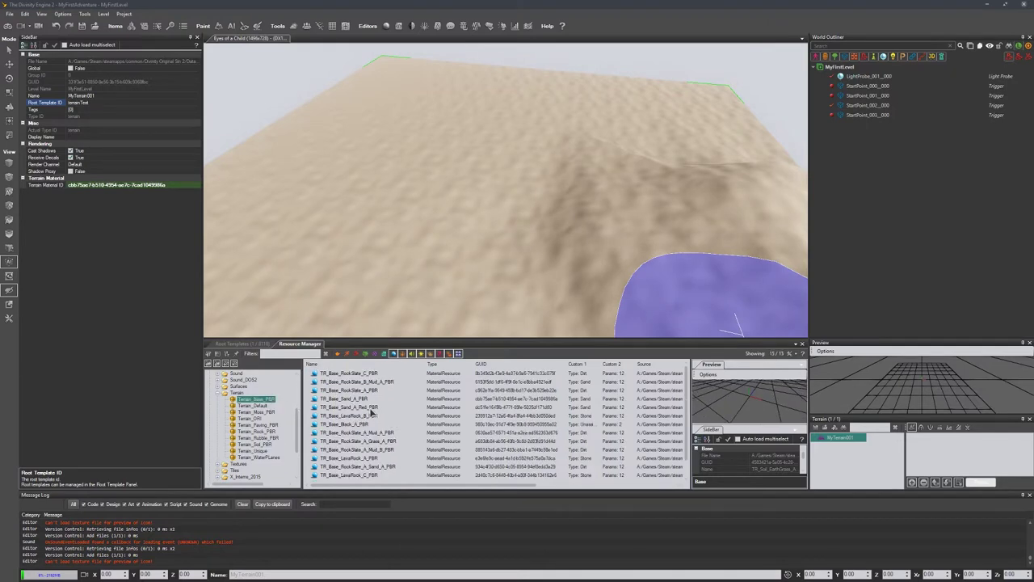
pyautogui.click(368, 409)
pyautogui.click(360, 441)
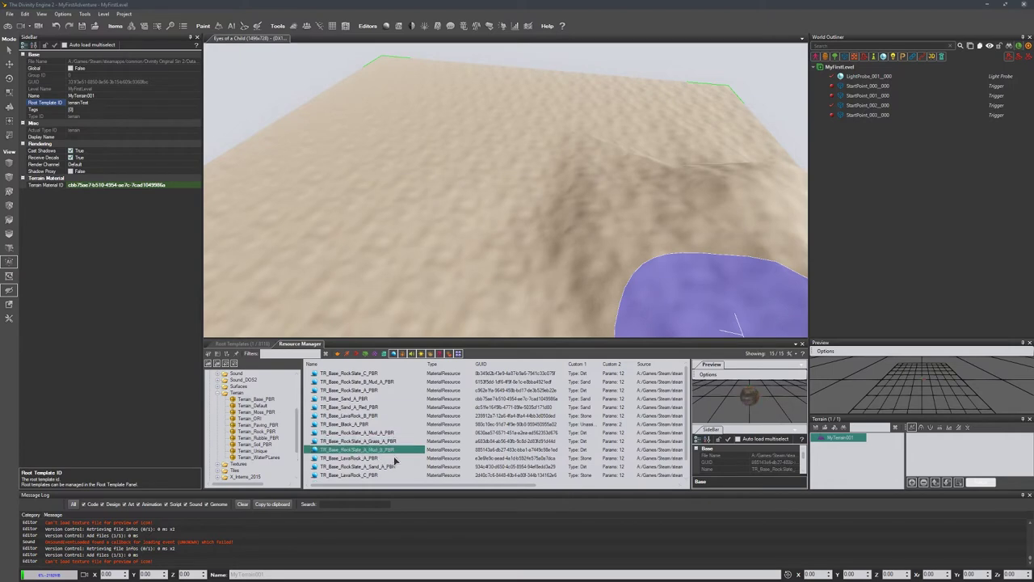
pyautogui.click(380, 433)
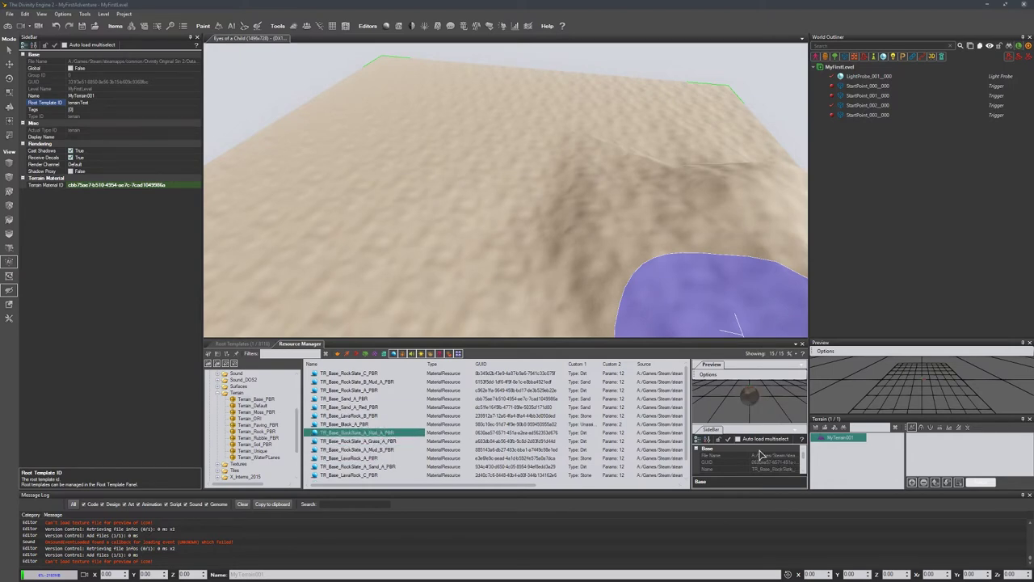
pyautogui.click(913, 483)
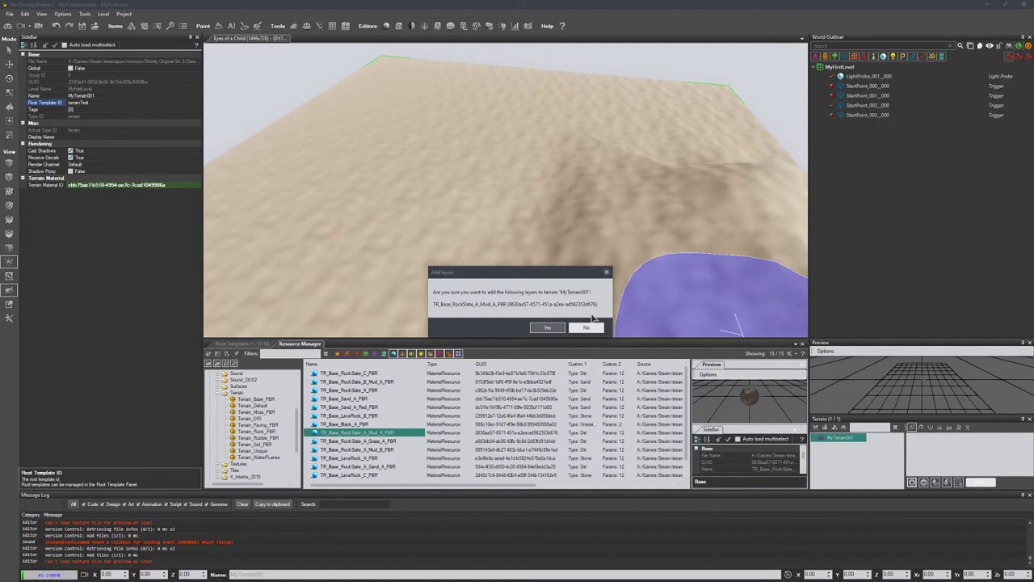
pyautogui.moveTo(526, 269); pyautogui.dragTo(508, 246)
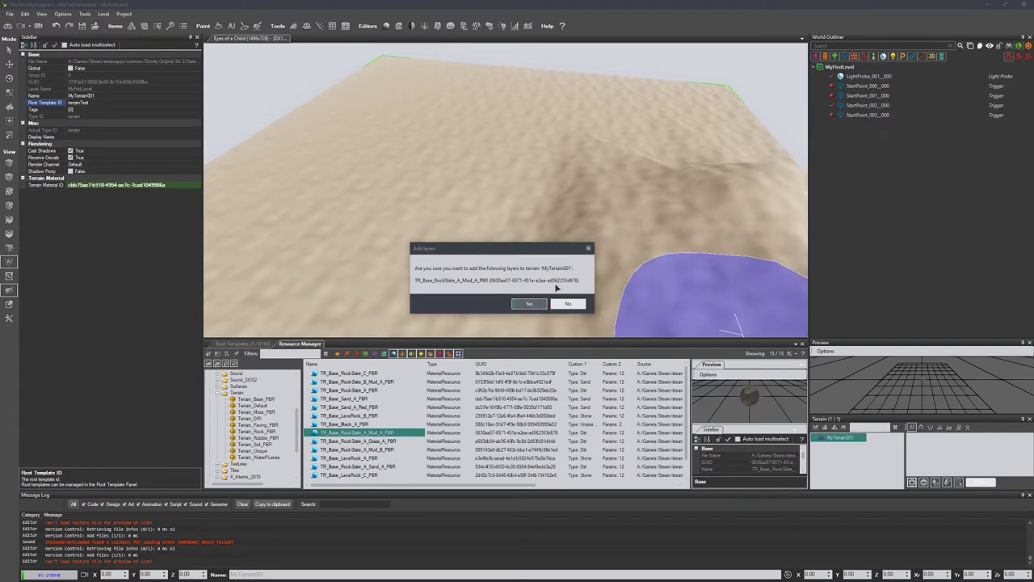
pyautogui.click(530, 304)
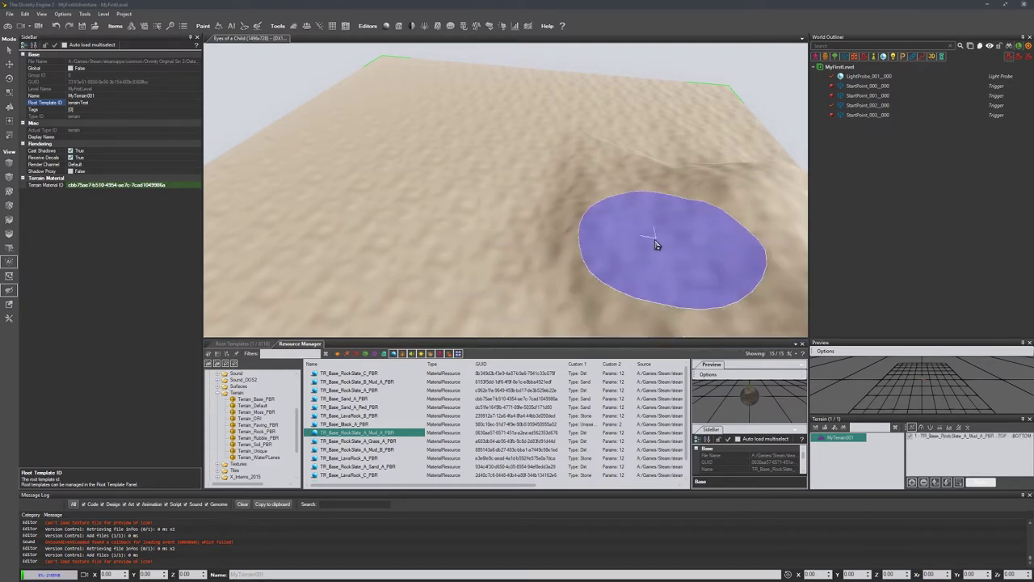
# Step: Paint the TR_Base_RockSlate_A_Mud_A_PBR layer over the raised slope and the surrounding flat ground of the terrain
pyautogui.moveTo(656, 248)
pyautogui.mouseDown()
pyautogui.moveTo(606, 238)
pyautogui.moveTo(574, 197)
pyautogui.mouseUp()
pyautogui.moveTo(575, 197); pyautogui.dragTo(552, 196, button='middle')
pyautogui.moveTo(553, 197)
pyautogui.mouseDown()
pyautogui.moveTo(556, 225)
pyautogui.moveTo(635, 229)
pyautogui.mouseUp()
pyautogui.moveTo(635, 230); pyautogui.dragTo(377, 224, button='right')
pyautogui.moveTo(370, 151)
pyautogui.mouseDown(button='right')
pyautogui.moveTo(488, 152)
pyautogui.moveTo(643, 215)
pyautogui.moveTo(513, 208)
pyautogui.moveTo(353, 242)
pyautogui.moveTo(538, 207)
pyautogui.moveTo(518, 205)
pyautogui.mouseUp(button='right')
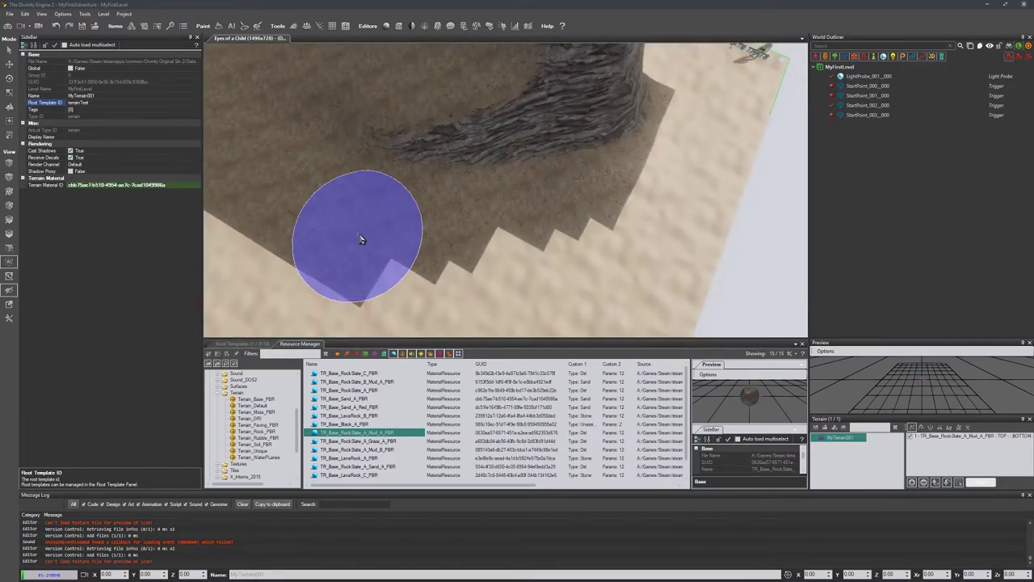
pyautogui.moveTo(358, 237)
pyautogui.mouseDown()
pyautogui.moveTo(589, 185)
pyautogui.moveTo(566, 178)
pyautogui.mouseUp()
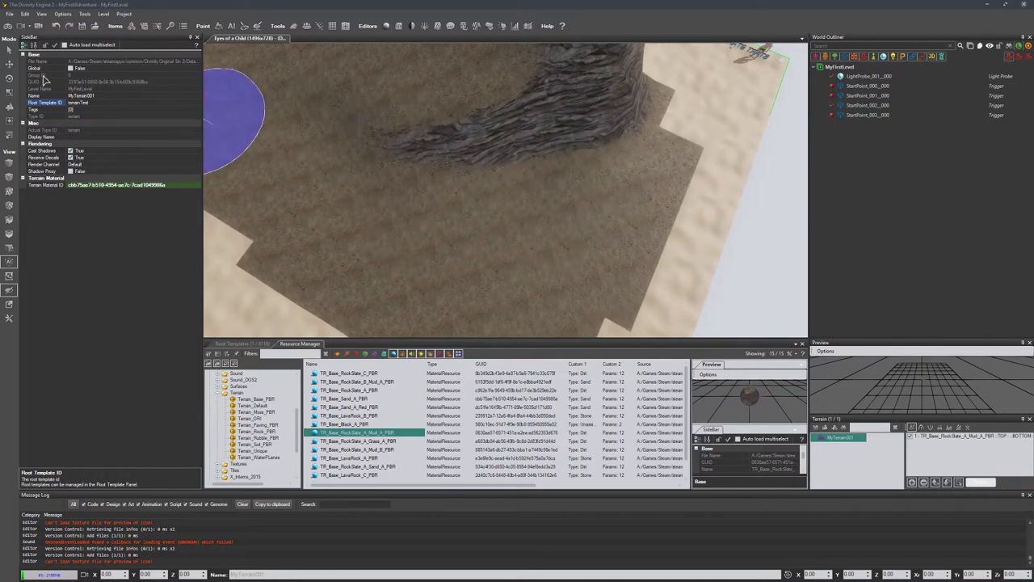
# Step: Set the base terrain material of MyTerrain001 to TR_Base_RockSlate_A_Mud_A_PBR
pyautogui.click(10, 51)
pyautogui.click(435, 243)
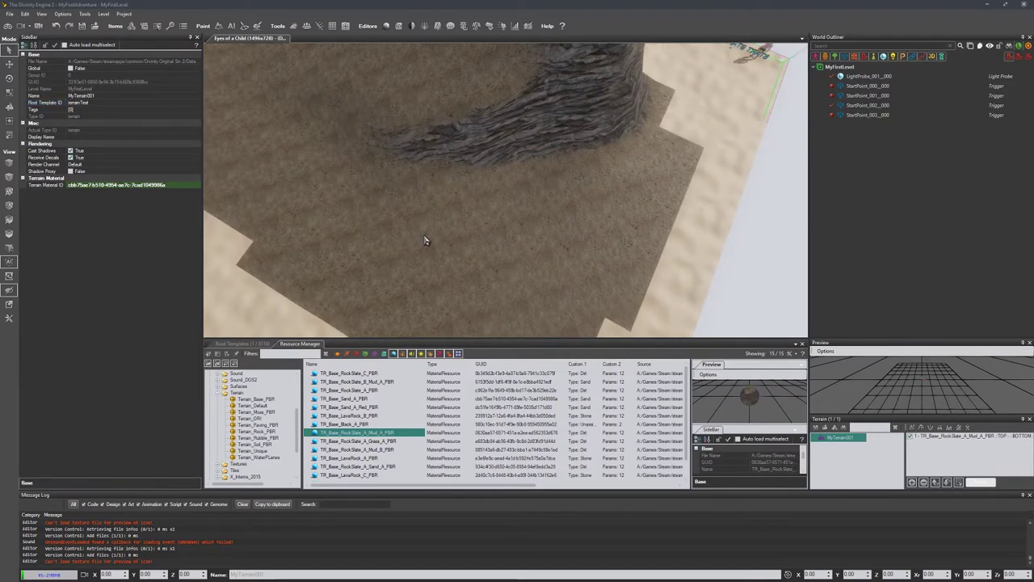
pyautogui.rightClick(386, 439)
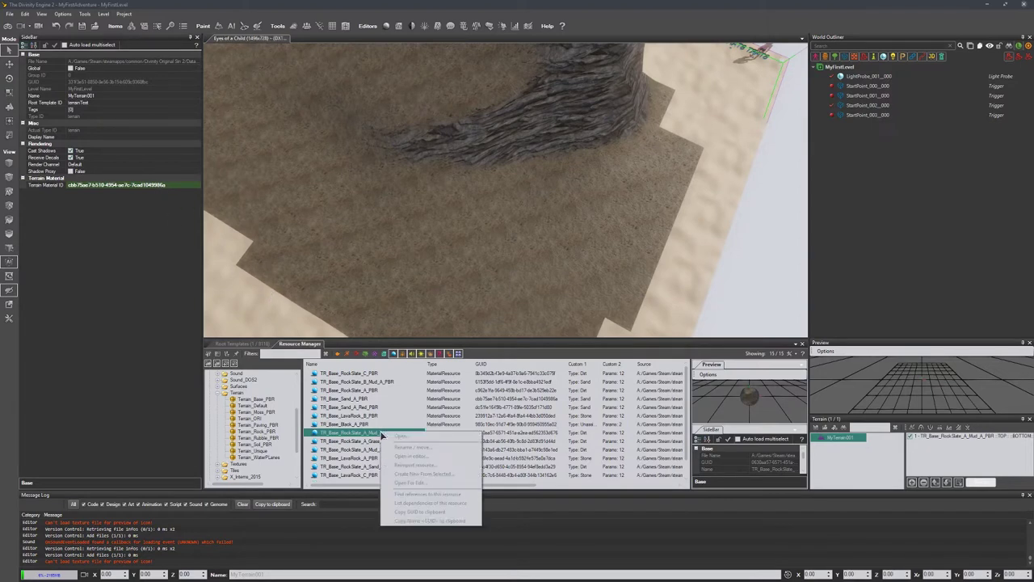
pyautogui.doubleClick(123, 185)
pyautogui.click(196, 185)
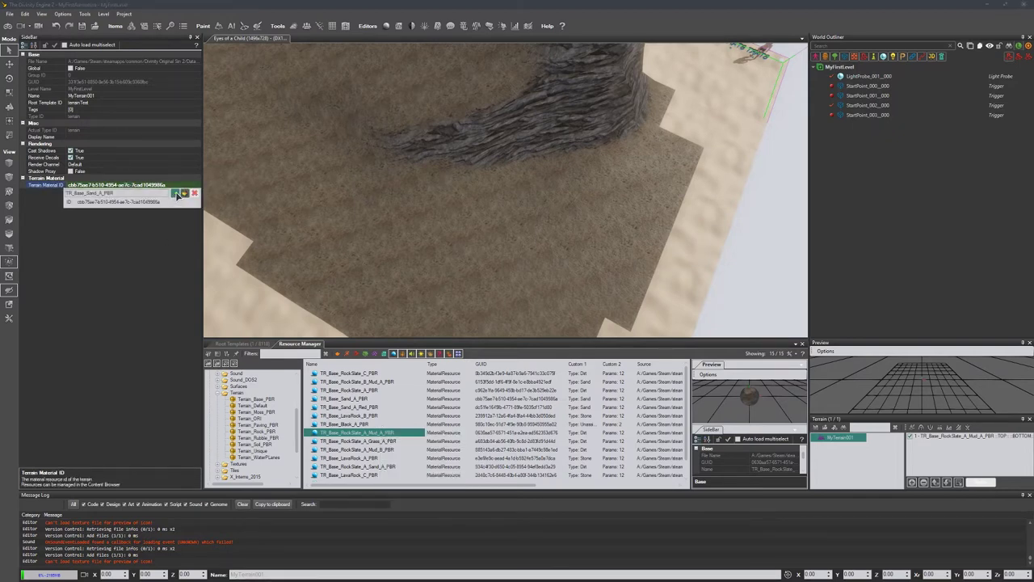
pyautogui.click(176, 194)
pyautogui.moveTo(632, 184); pyautogui.dragTo(485, 216, button='right')
pyautogui.moveTo(569, 224); pyautogui.dragTo(527, 226, button='right')
# Step: Remove the TR_Base_RockSlate_A_Mud_A_PBR layer from MyTerrain001
pyautogui.click(974, 437)
pyautogui.click(927, 485)
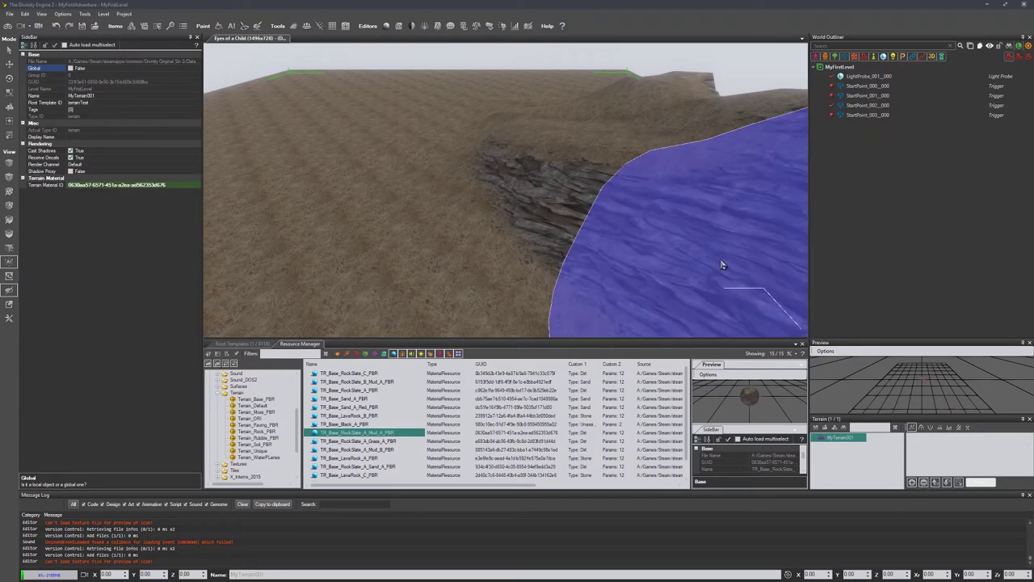
pyautogui.moveTo(684, 238); pyautogui.dragTo(623, 231, button='right')
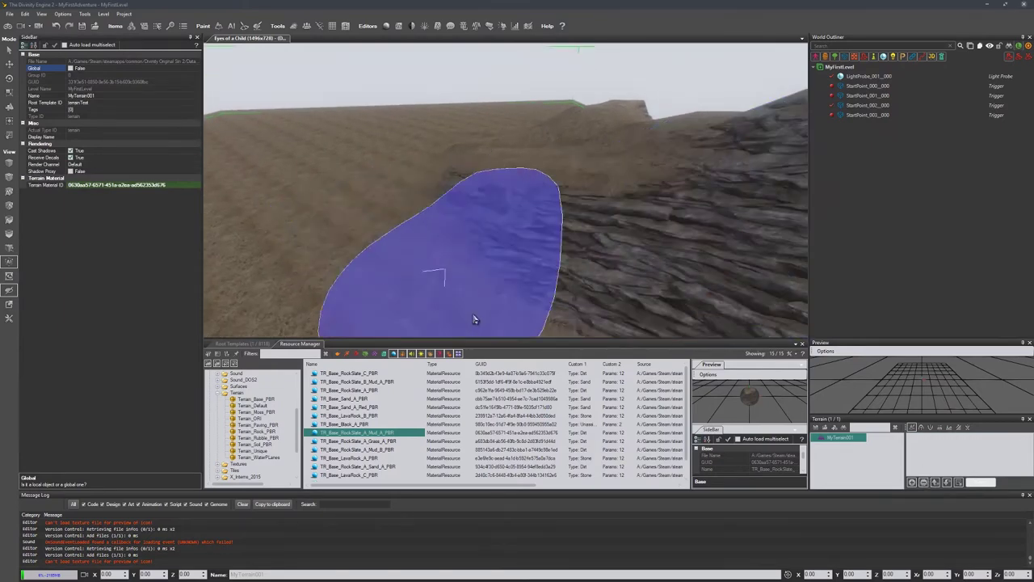
# Step: Add the TR_Base_LavaRock_B_PBR material as a layer to MyTerrain001
pyautogui.click(437, 416)
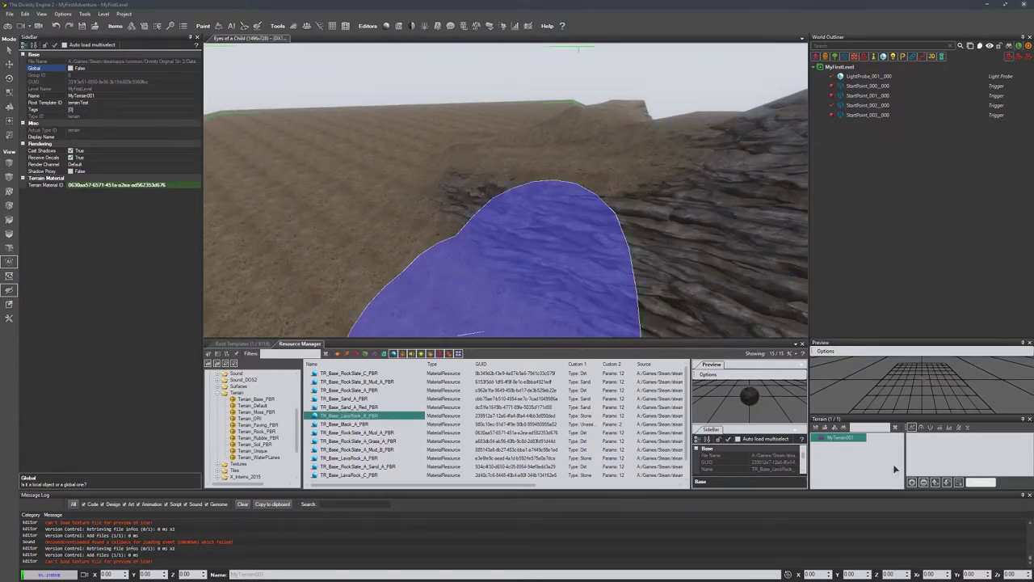
pyautogui.click(913, 483)
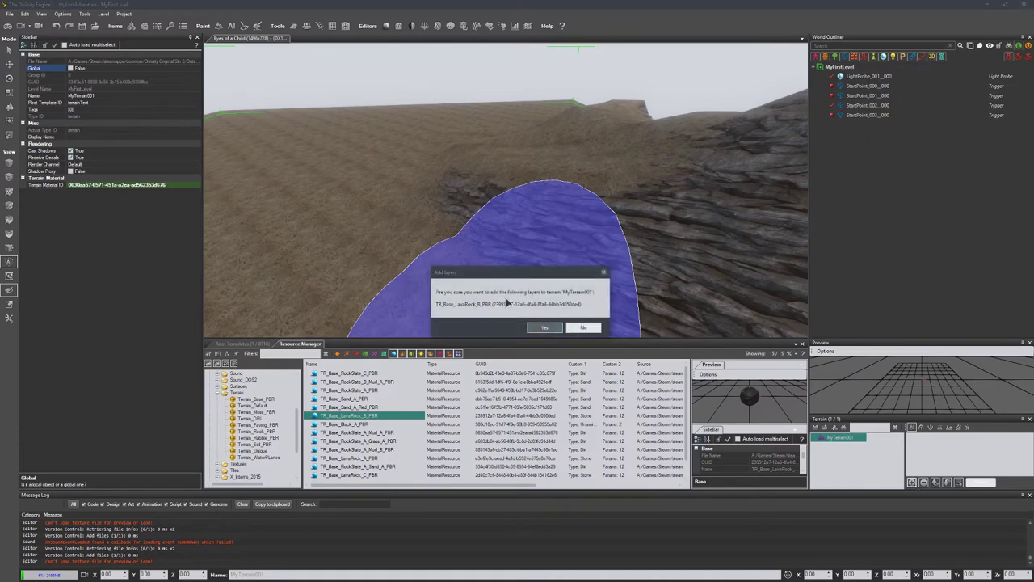
pyautogui.click(539, 330)
# Step: Paint the TR_Base_LavaRock_B_PBR layer across the large flat area and up to the raised slope
pyautogui.moveTo(310, 181)
pyautogui.mouseDown()
pyautogui.moveTo(381, 189)
pyautogui.moveTo(392, 166)
pyautogui.mouseUp()
pyautogui.moveTo(393, 167)
pyautogui.mouseDown(button='right')
pyautogui.moveTo(515, 125)
pyautogui.moveTo(522, 150)
pyautogui.moveTo(442, 148)
pyautogui.moveTo(357, 170)
pyautogui.mouseUp(button='right')
pyautogui.moveTo(368, 198)
pyautogui.mouseDown()
pyautogui.moveTo(390, 147)
pyautogui.moveTo(358, 114)
pyautogui.moveTo(307, 185)
pyautogui.moveTo(305, 138)
pyautogui.moveTo(267, 153)
pyautogui.mouseUp()
pyautogui.moveTo(258, 224)
pyautogui.mouseDown(button='right')
pyautogui.moveTo(335, 312)
pyautogui.moveTo(380, 244)
pyautogui.moveTo(412, 266)
pyautogui.mouseUp(button='right')
pyautogui.moveTo(360, 214)
pyautogui.mouseDown()
pyautogui.moveTo(437, 212)
pyautogui.moveTo(336, 290)
pyautogui.mouseUp()
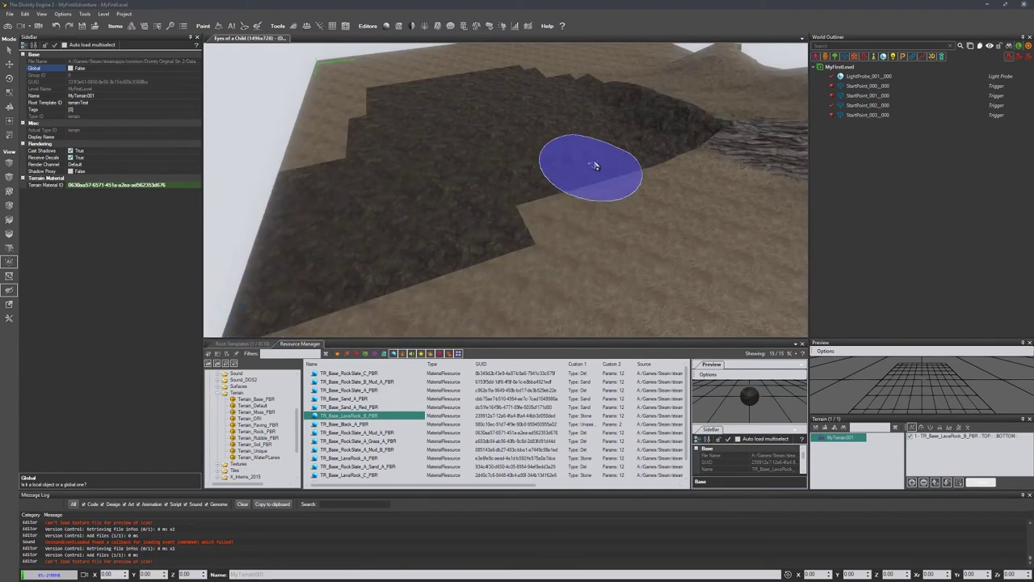
pyautogui.moveTo(600, 166); pyautogui.dragTo(598, 202, button='right')
pyautogui.moveTo(616, 117)
pyautogui.mouseDown(button='right')
pyautogui.moveTo(594, 192)
pyautogui.moveTo(578, 203)
pyautogui.mouseUp(button='right')
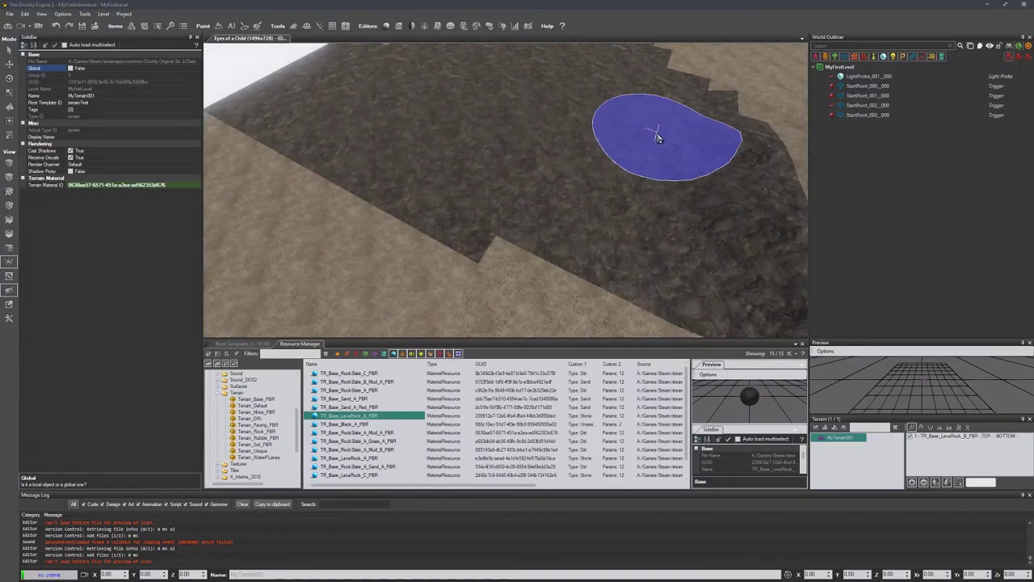
# Step: Undo the base terrain material change and assign TR_Soil_EarthGrass_A_PBR from the Terrain_Soil_PBR package as the base material
pyautogui.hotkey('ctrl', 'z')
pyautogui.moveTo(510, 162); pyautogui.dragTo(637, 279, button='right')
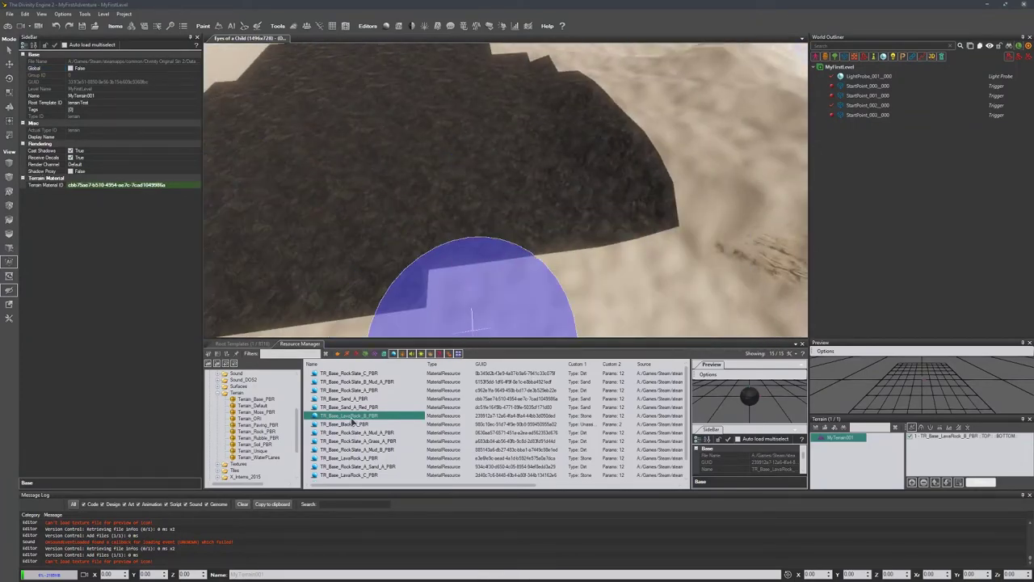
pyautogui.click(257, 438)
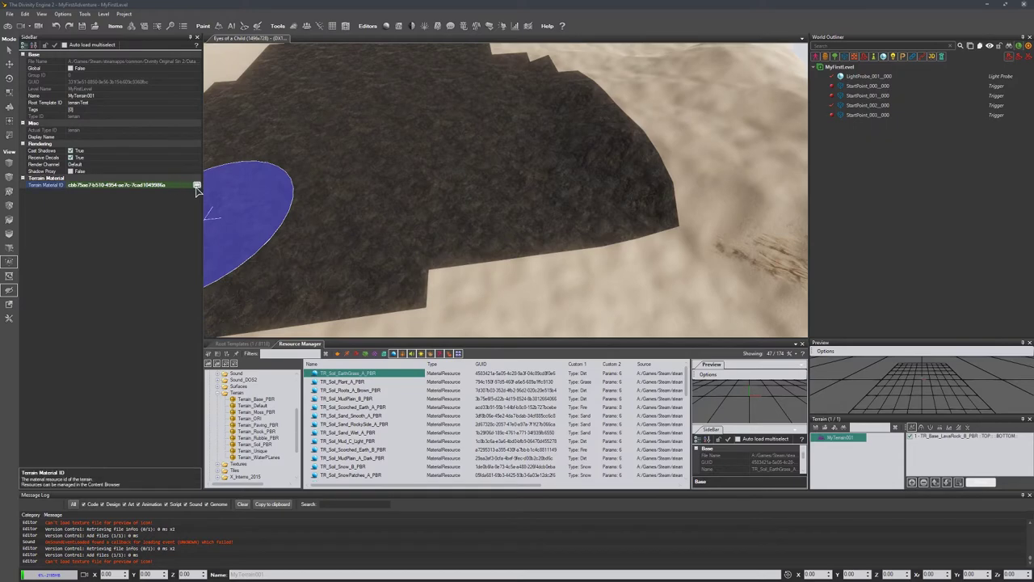
pyautogui.click(196, 187)
pyautogui.click(175, 195)
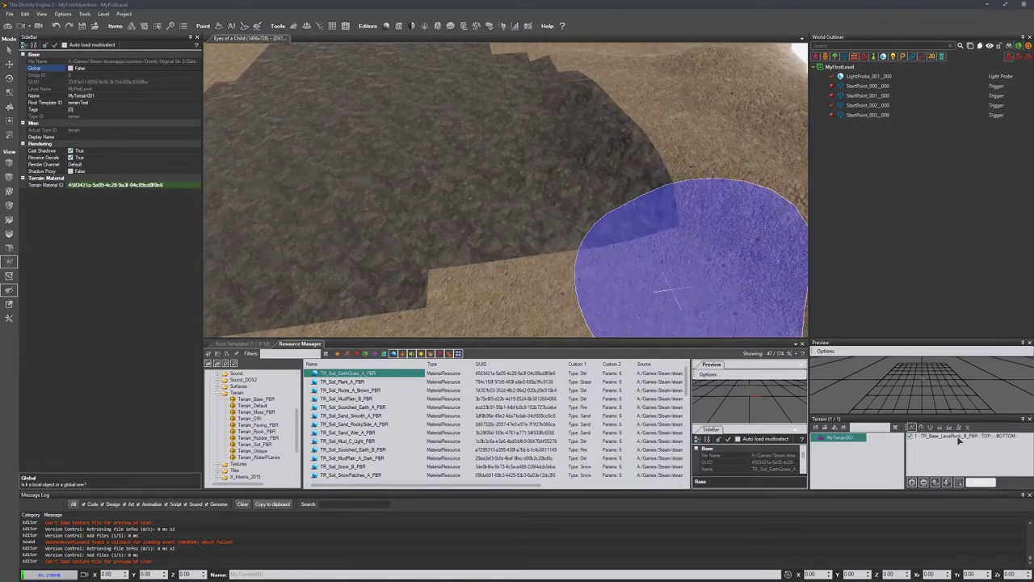
# Step: Remove the TR_Base_LavaRock_B_PBR layer from MyTerrain001
pyautogui.click(923, 485)
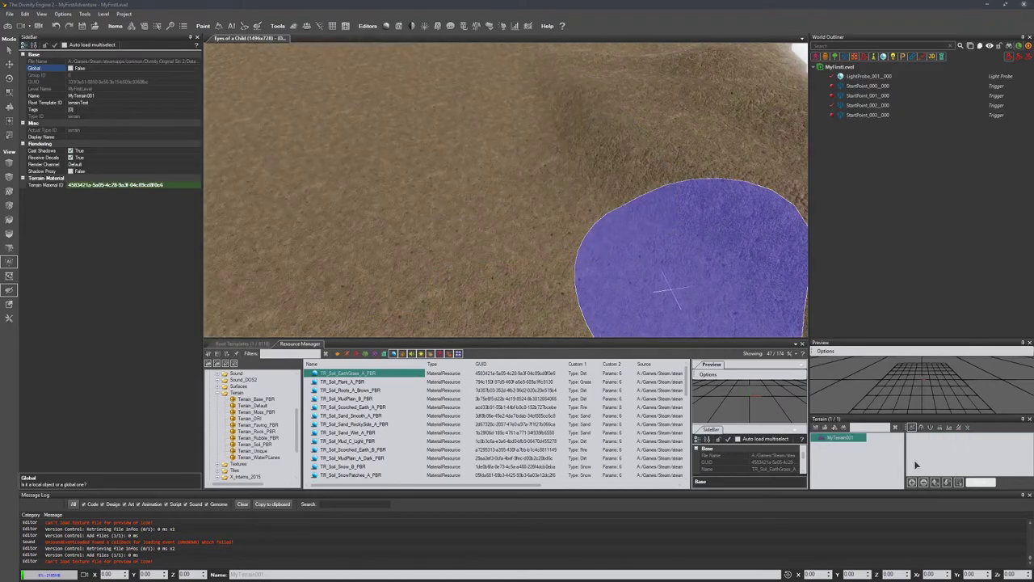
pyautogui.scroll(-5, 415, 235)
pyautogui.moveTo(415, 236)
pyautogui.mouseDown(button='middle')
pyautogui.moveTo(434, 242)
pyautogui.moveTo(378, 228)
pyautogui.moveTo(266, 248)
pyautogui.mouseUp(button='middle')
pyautogui.scroll(5, 377, 228)
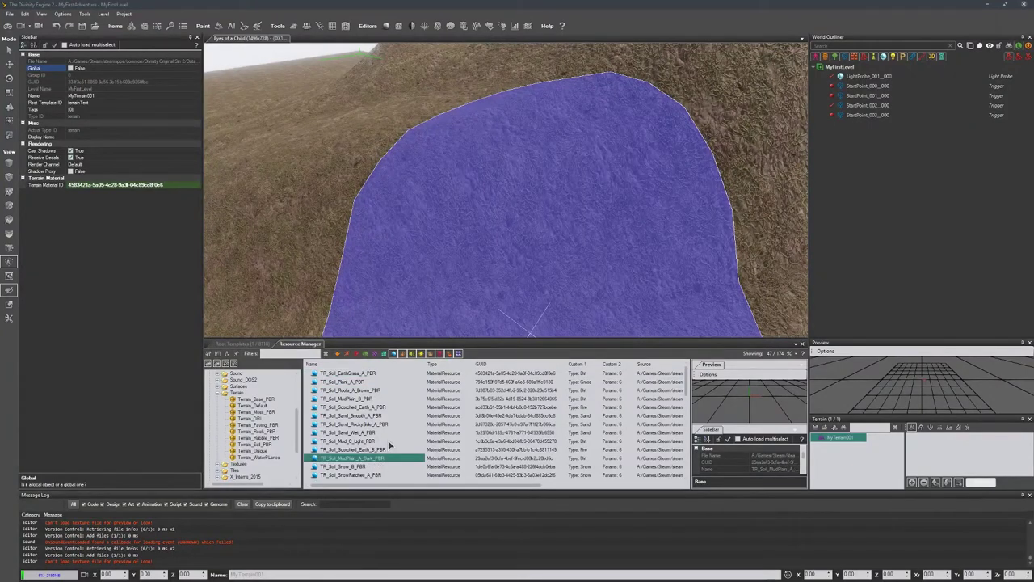
# Step: Set the base terrain material of MyTerrain001 to TR_Base_RockSlate_B_Mud_A_PBR from the Terrain_Base_PBR package
pyautogui.scroll(-2, 389, 440)
pyautogui.scroll(1, 386, 440)
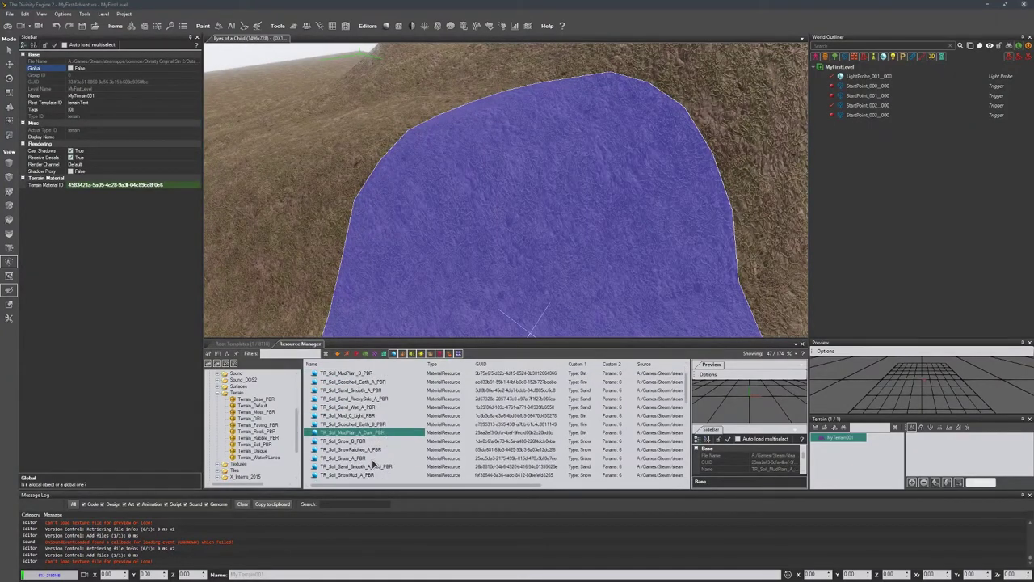
pyautogui.scroll(-1, 374, 463)
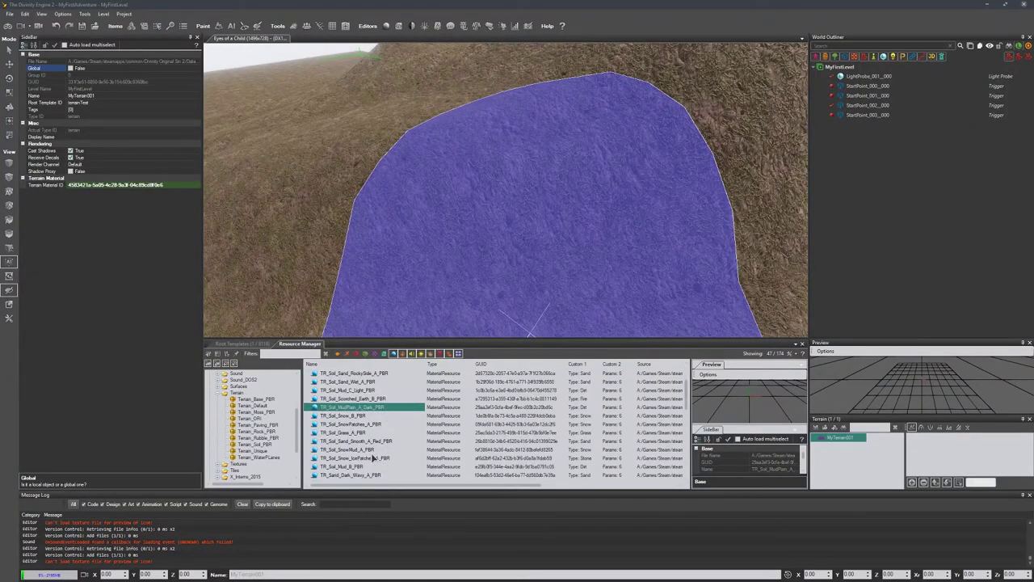
pyautogui.click(259, 399)
pyautogui.scroll(1, 374, 450)
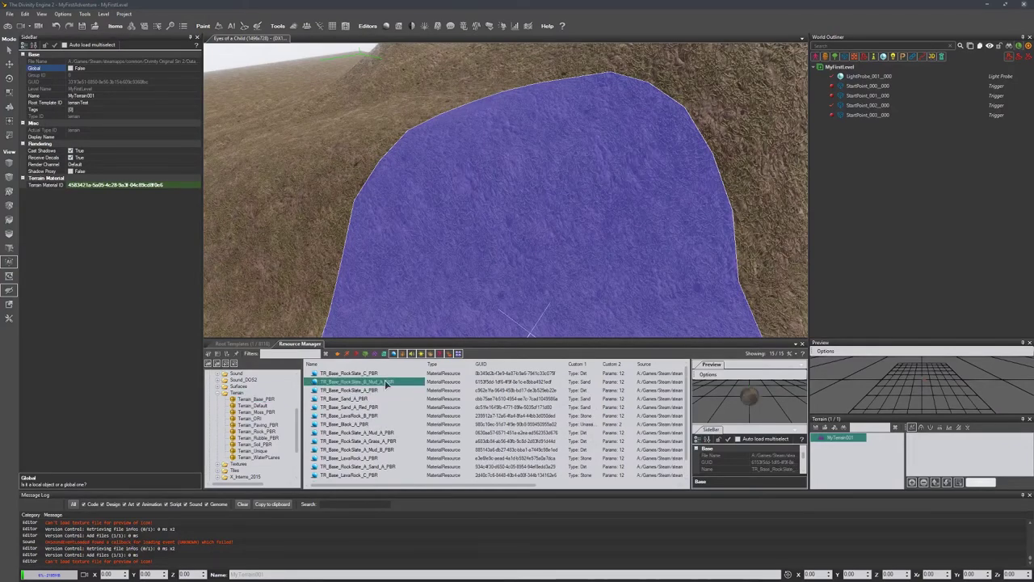
pyautogui.click(191, 186)
pyautogui.moveTo(200, 187); pyautogui.dragTo(198, 188)
pyautogui.scroll(-10, 527, 170)
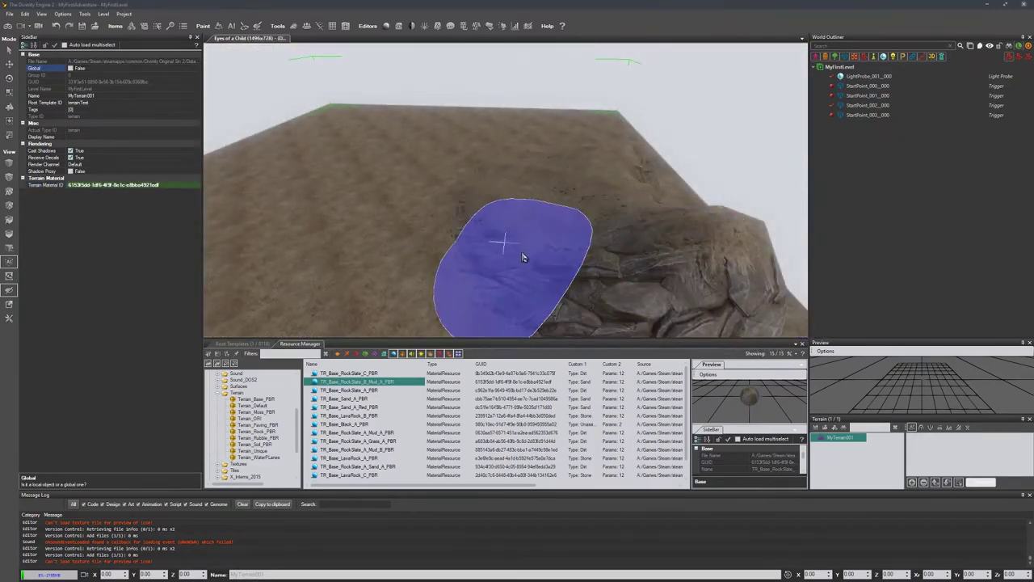
pyautogui.moveTo(614, 218); pyautogui.dragTo(578, 258, button='middle')
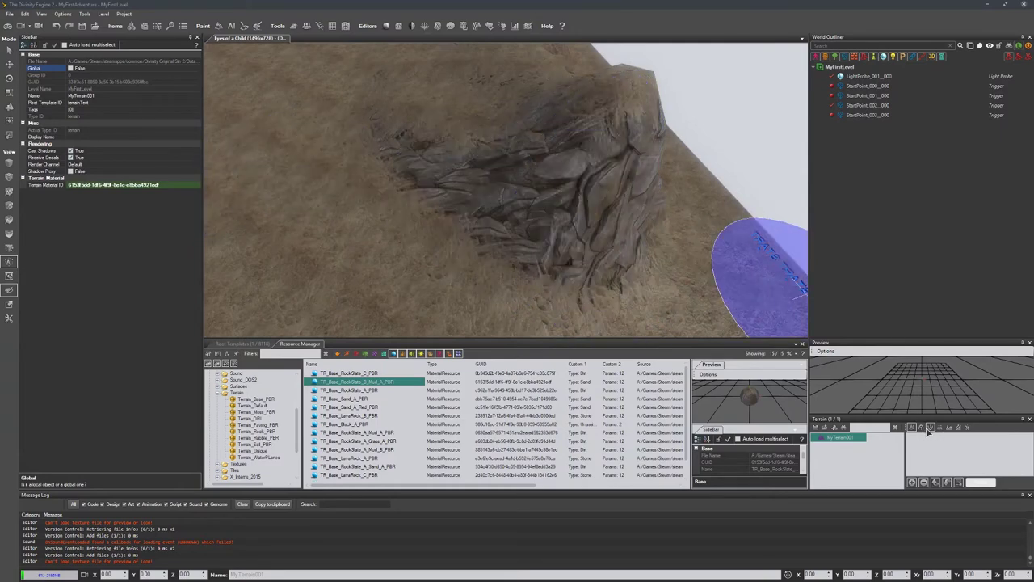
# Step: Sculpt an additional raised outcrop with steep slopes on the terrain beside the existing cliff
pyautogui.moveTo(319, 169)
pyautogui.mouseDown()
pyautogui.moveTo(348, 138)
pyautogui.moveTo(292, 143)
pyautogui.moveTo(413, 115)
pyautogui.moveTo(418, 150)
pyautogui.moveTo(400, 135)
pyautogui.moveTo(471, 100)
pyautogui.moveTo(418, 194)
pyautogui.mouseUp()
pyautogui.moveTo(418, 194)
pyautogui.mouseDown(button='middle')
pyautogui.moveTo(380, 198)
pyautogui.moveTo(453, 160)
pyautogui.mouseUp(button='middle')
pyautogui.moveTo(451, 160)
pyautogui.mouseDown(button='right')
pyautogui.moveTo(293, 228)
pyautogui.moveTo(455, 185)
pyautogui.moveTo(651, 200)
pyautogui.moveTo(670, 240)
pyautogui.moveTo(566, 235)
pyautogui.moveTo(565, 148)
pyautogui.moveTo(584, 180)
pyautogui.moveTo(693, 253)
pyautogui.moveTo(719, 307)
pyautogui.moveTo(776, 291)
pyautogui.moveTo(478, 129)
pyautogui.mouseUp(button='right')
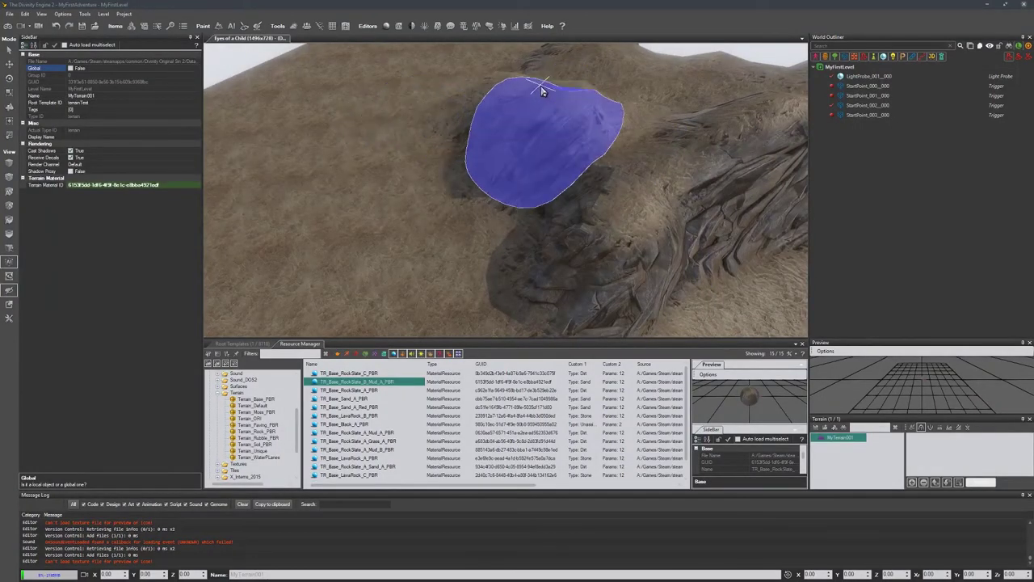
pyautogui.moveTo(587, 167); pyautogui.dragTo(634, 146, button='right')
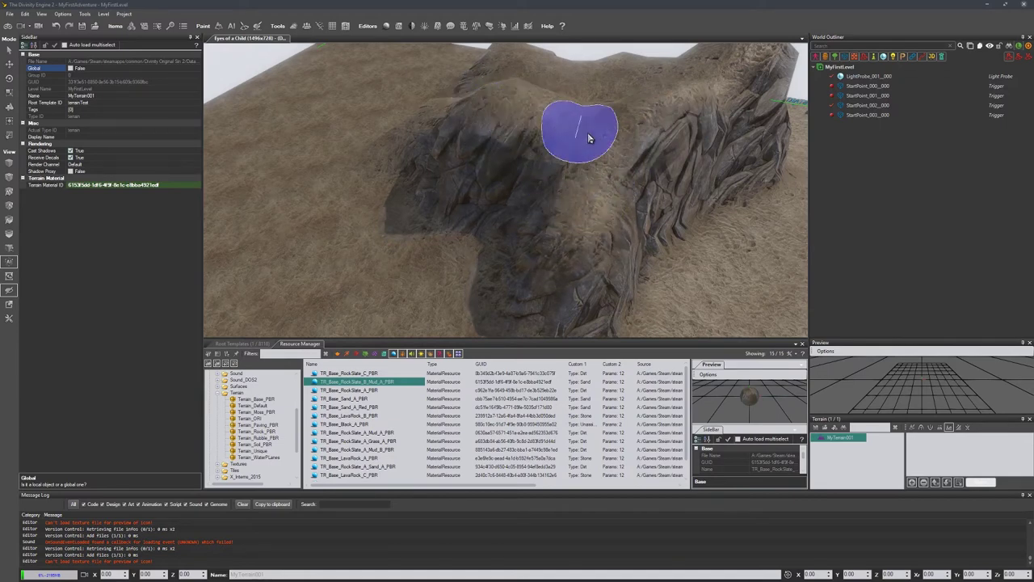
# Step: Add the TR_Soil_EarthGrass_A_PBR material from the Terrain_Soil_PBR package as a layer to MyTerrain001
pyautogui.click(340, 407)
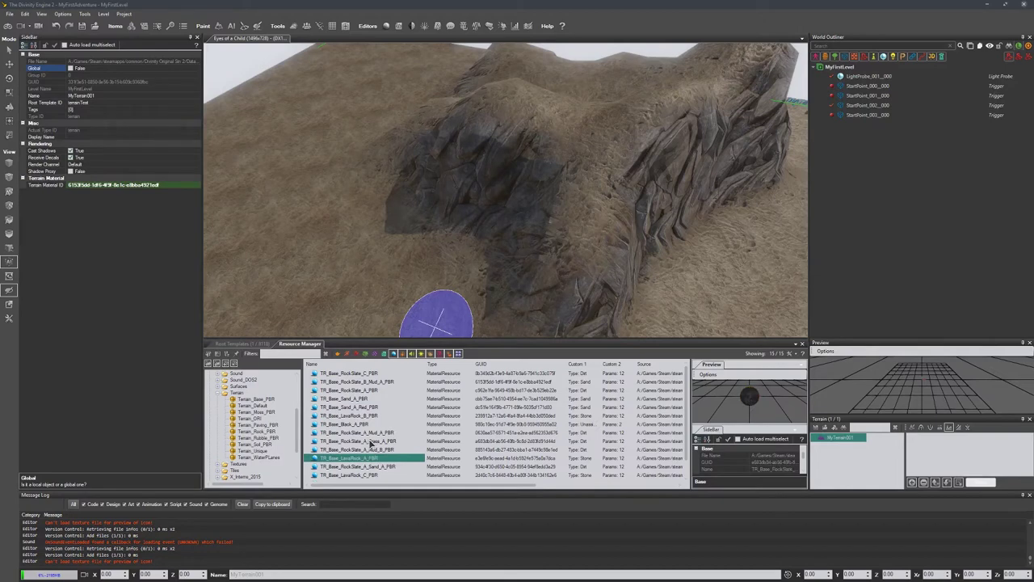
pyautogui.moveTo(472, 224)
pyautogui.mouseDown(button='middle')
pyautogui.moveTo(457, 228)
pyautogui.moveTo(473, 254)
pyautogui.moveTo(620, 273)
pyautogui.moveTo(449, 185)
pyautogui.moveTo(517, 135)
pyautogui.moveTo(583, 187)
pyautogui.mouseUp(button='middle')
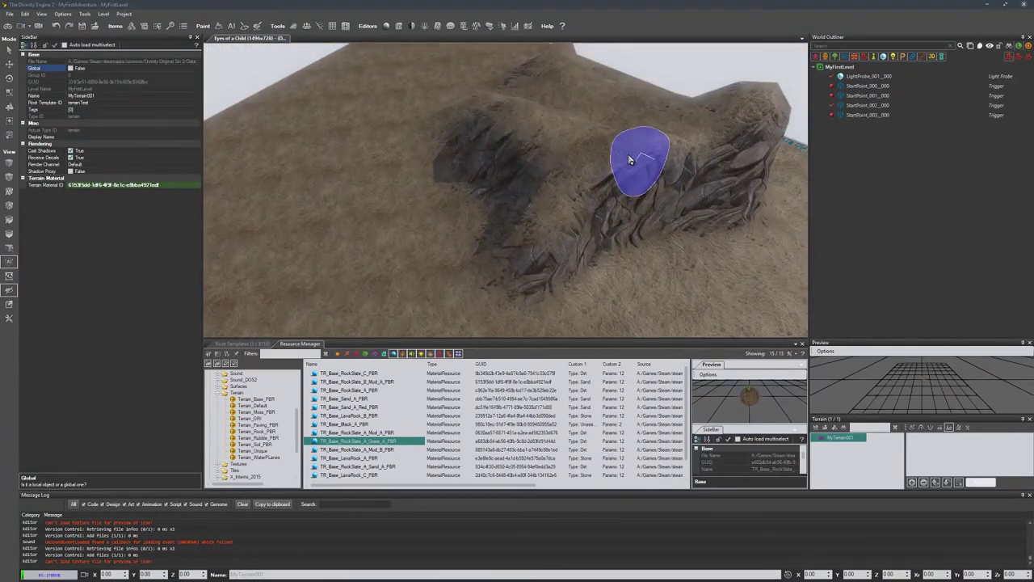
pyautogui.scroll(-3, 525, 306)
pyautogui.moveTo(524, 303); pyautogui.dragTo(561, 273, button='middle')
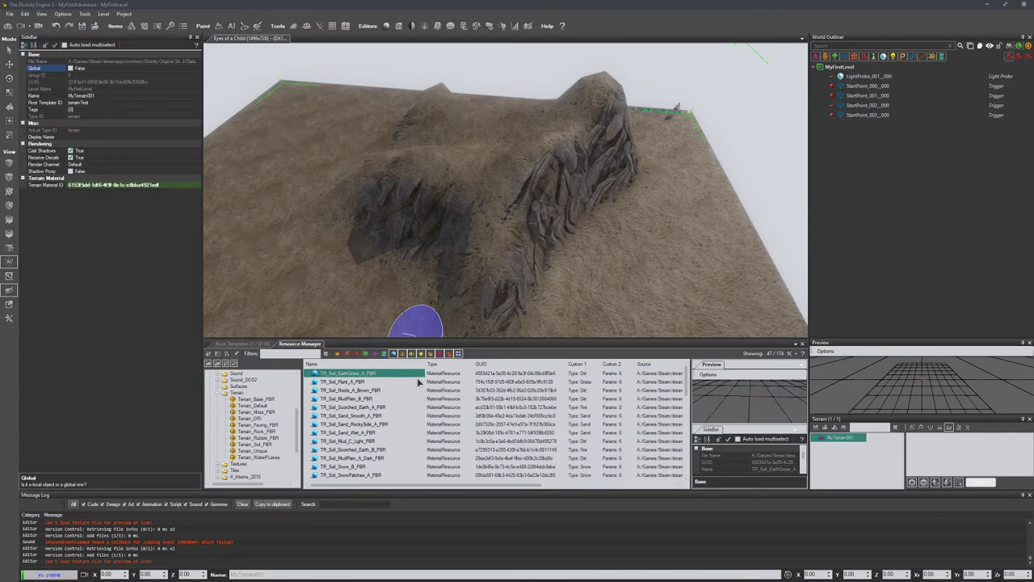
pyautogui.click(257, 399)
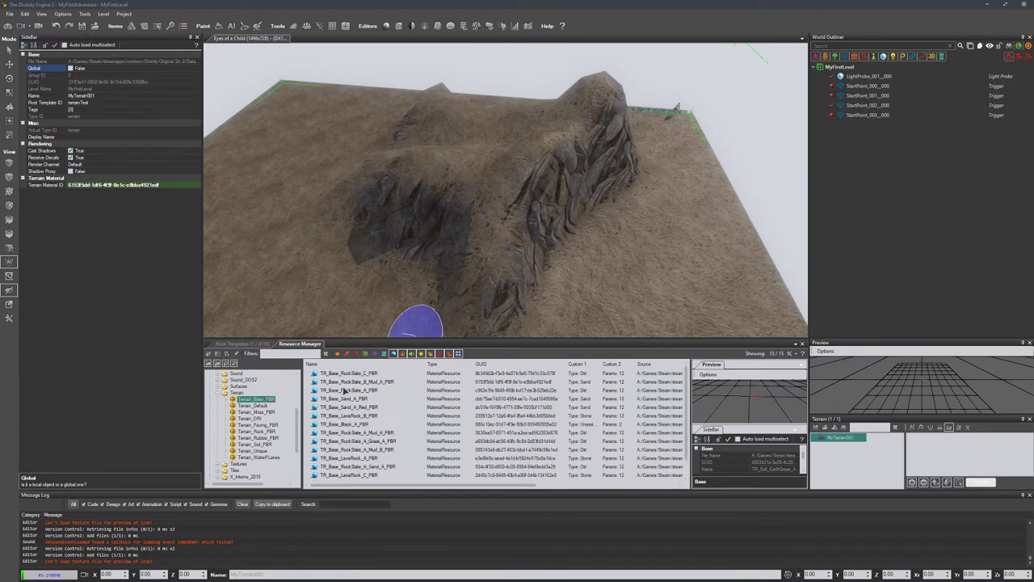
pyautogui.click(271, 433)
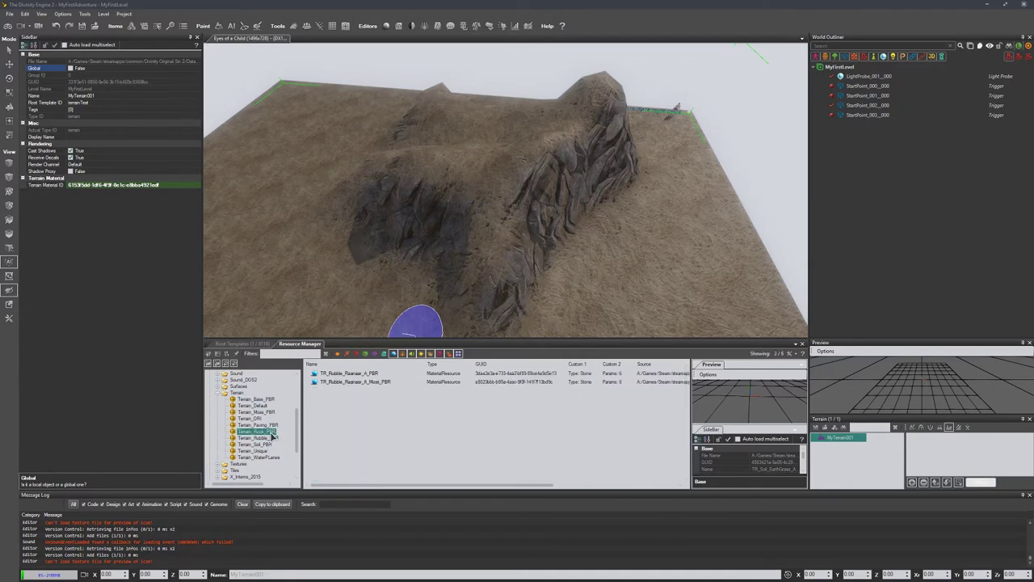
pyautogui.click(272, 444)
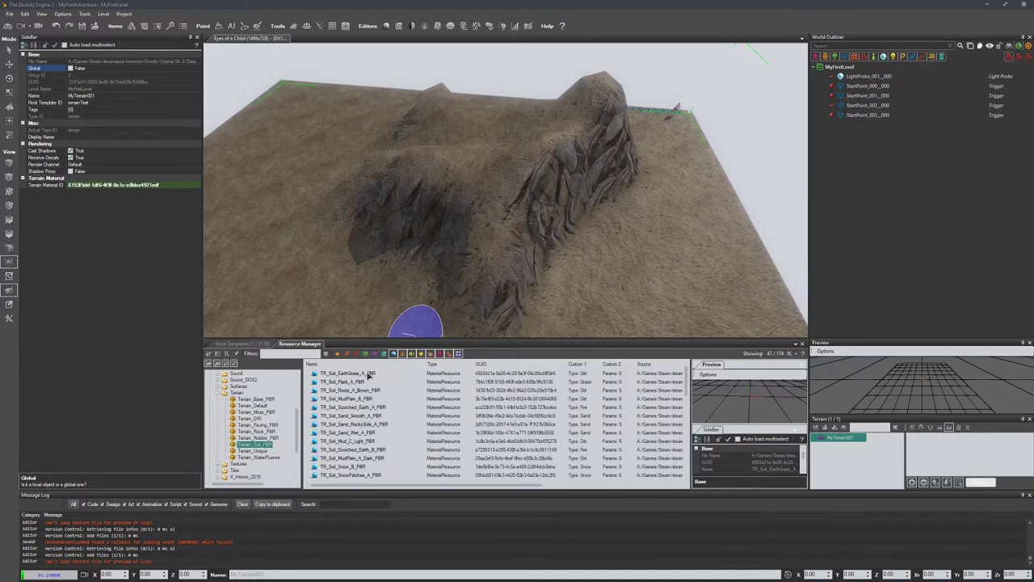
pyautogui.click(913, 483)
pyautogui.click(543, 327)
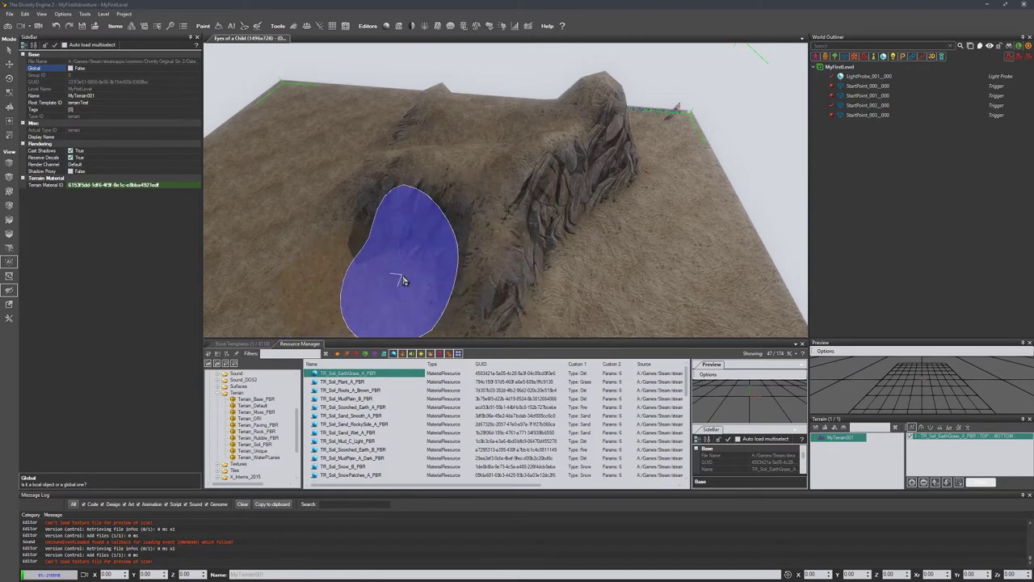
# Step: Paint the TR_Soil_EarthGrass_A_PBR layer over the ground at the foot of the raised outcrop
pyautogui.moveTo(436, 247)
pyautogui.mouseDown(button='middle')
pyautogui.moveTo(536, 138)
pyautogui.moveTo(607, 150)
pyautogui.moveTo(504, 212)
pyautogui.mouseUp(button='middle')
pyautogui.scroll(5, 505, 204)
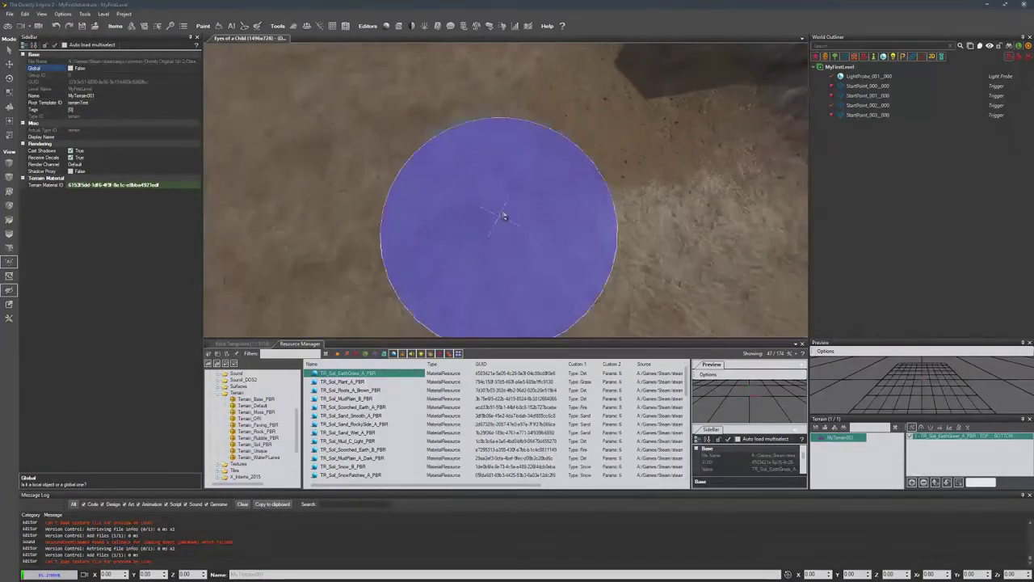
pyautogui.moveTo(572, 50); pyautogui.dragTo(489, 70, button='middle')
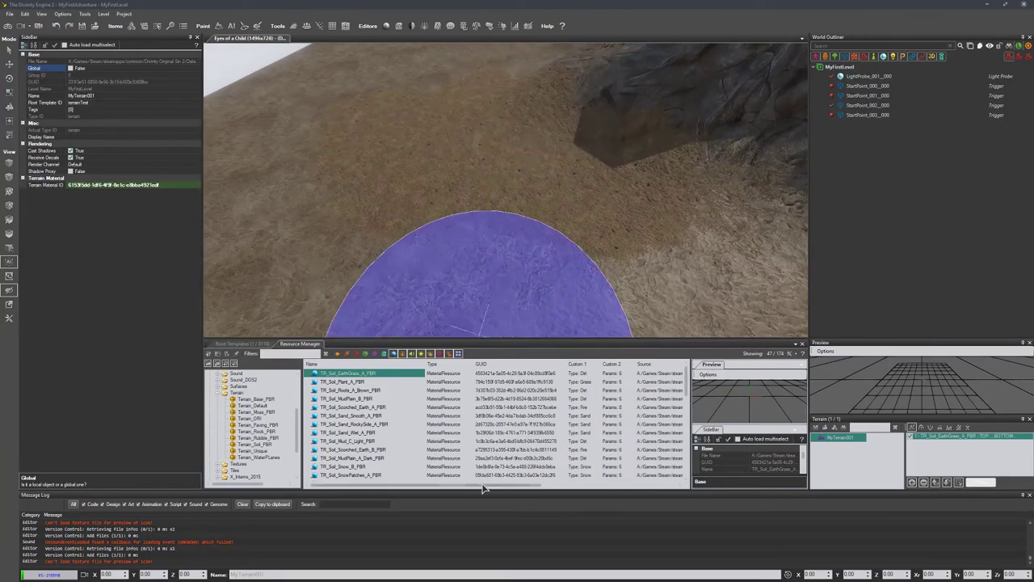
# Step: Add the TR_Soil_Plant_A_PBR material as another layer to MyTerrain001
pyautogui.click(380, 383)
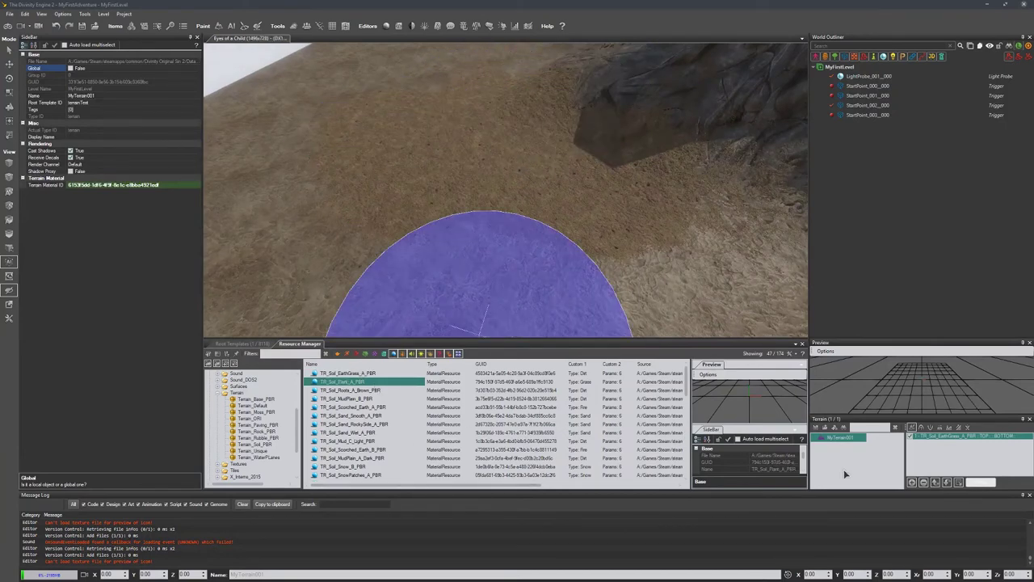
pyautogui.click(912, 484)
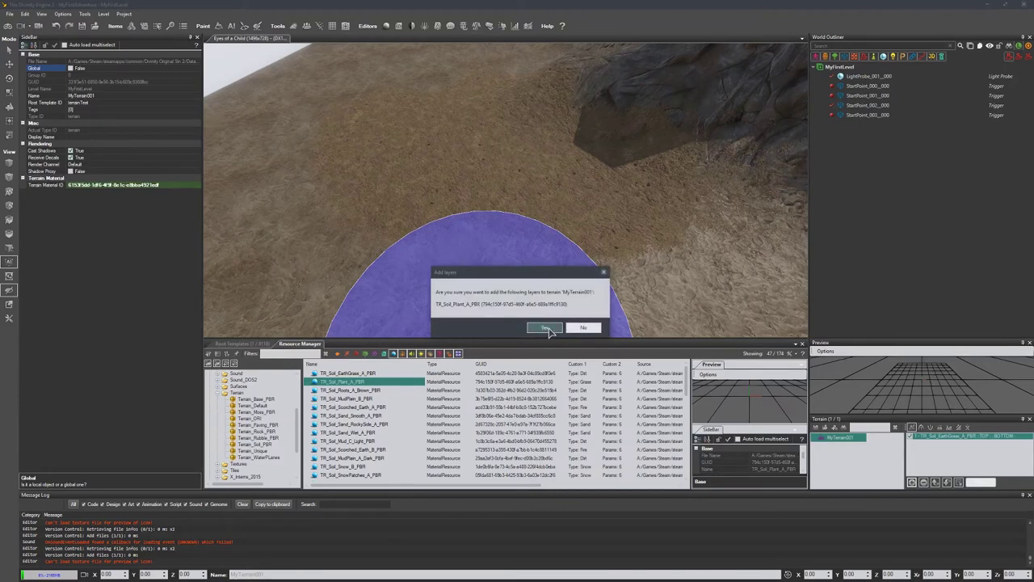
pyautogui.click(546, 328)
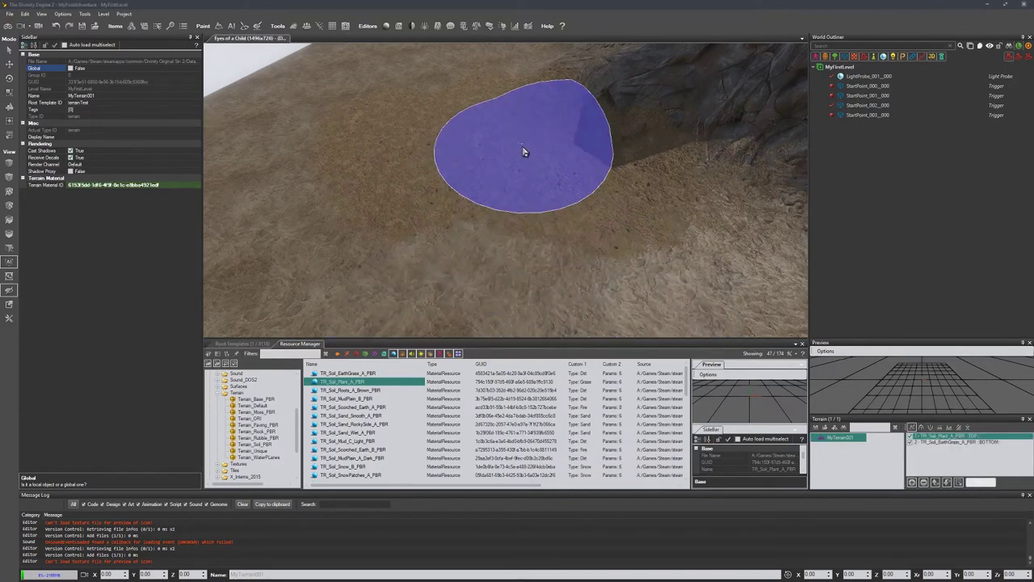
# Step: Paint the TR_Soil_Plant_A_PBR layer over the ground at the outcrop's foot and reduce the brush size
pyautogui.click(552, 151)
pyautogui.moveTo(480, 88); pyautogui.dragTo(465, 120, button='right')
pyautogui.scroll(4, 465, 120)
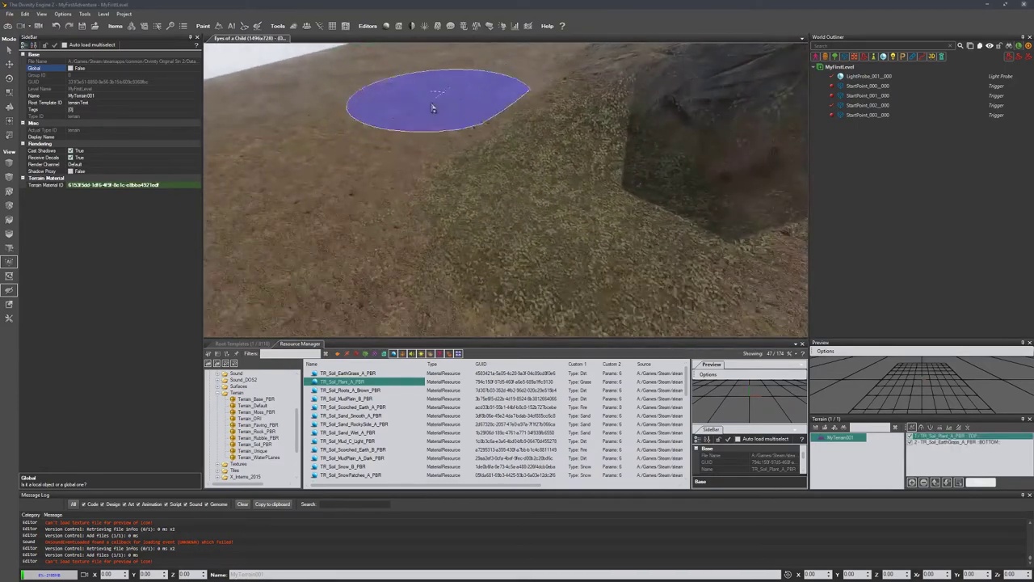
pyautogui.keyDown('ctrl'); pyautogui.scroll(-5, 384, 163); pyautogui.keyUp('ctrl')
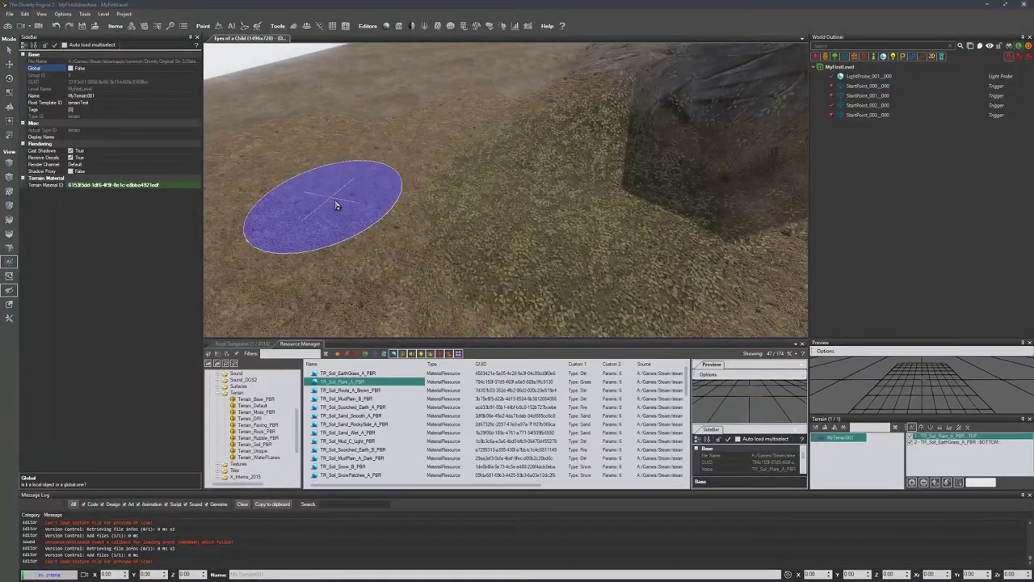
# Step: Extend the TR_Soil_Plant_A_PBR layer in patches over the ground farther away from the outcrop
pyautogui.moveTo(499, 102); pyautogui.dragTo(511, 145, button='right')
pyautogui.scroll(-5, 510, 146)
pyautogui.moveTo(401, 103); pyautogui.dragTo(457, 129, button='right')
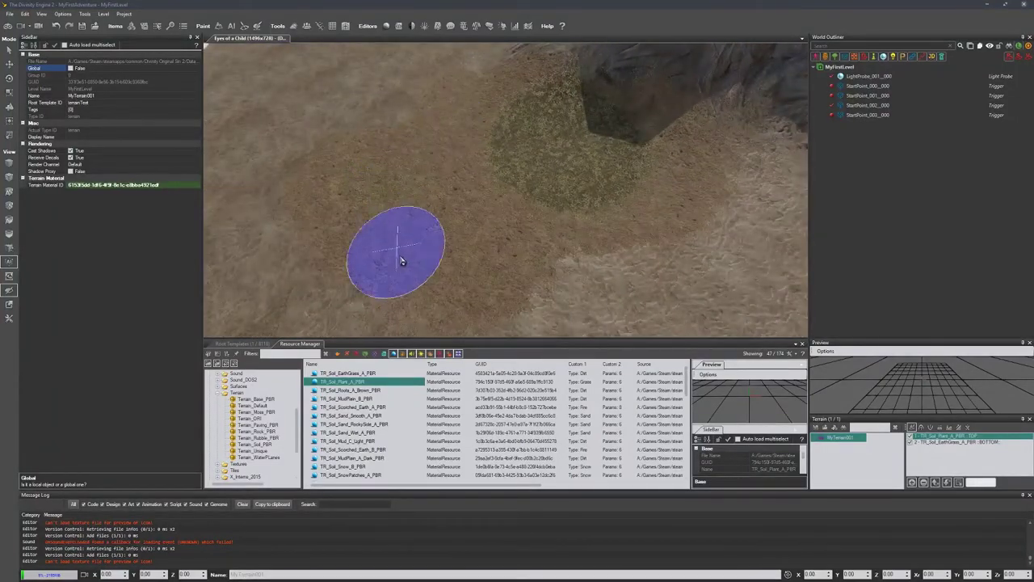
pyautogui.click(402, 260)
pyautogui.scroll(5, 553, 194)
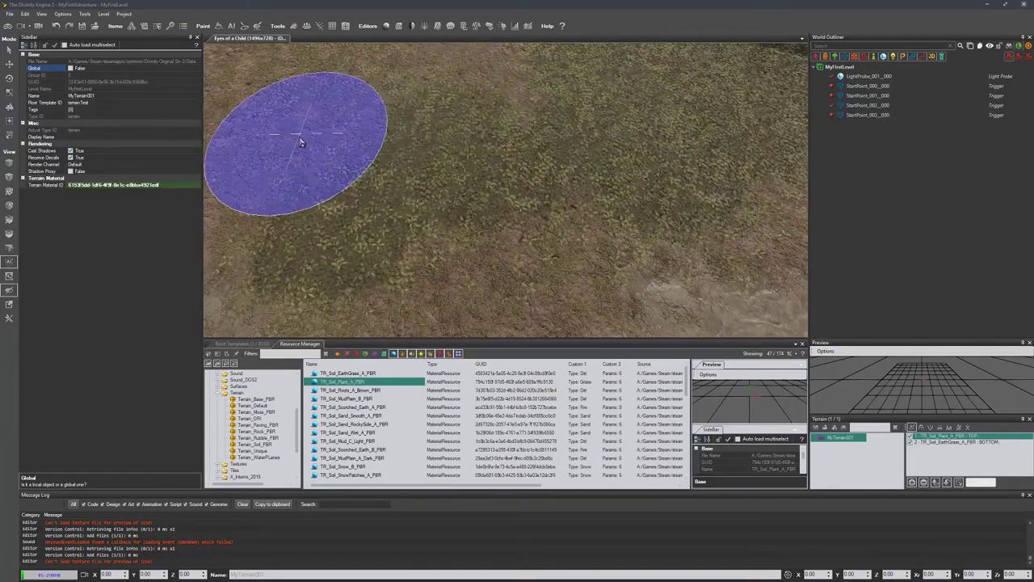
pyautogui.moveTo(300, 141)
pyautogui.mouseDown(button='middle')
pyautogui.moveTo(630, 238)
pyautogui.moveTo(392, 180)
pyautogui.mouseUp(button='middle')
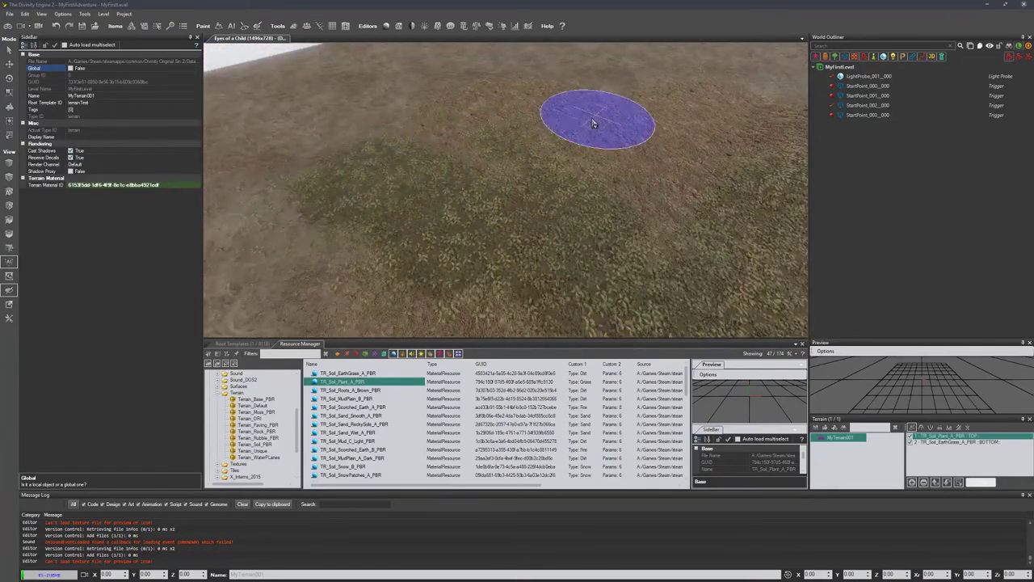
pyautogui.moveTo(570, 128)
pyautogui.mouseDown(button='middle')
pyautogui.moveTo(429, 143)
pyautogui.moveTo(561, 104)
pyautogui.mouseUp(button='middle')
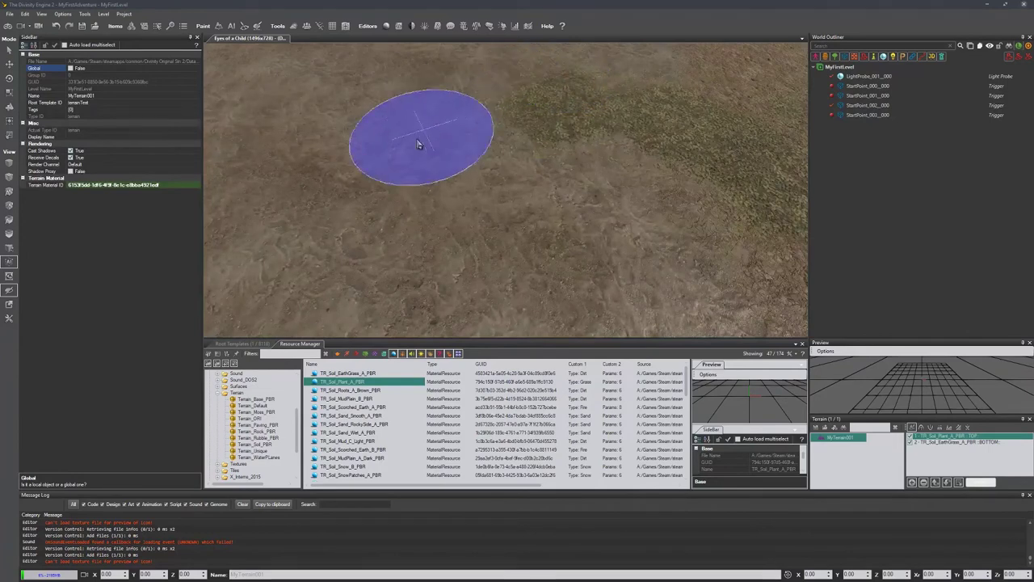
pyautogui.moveTo(440, 164); pyautogui.dragTo(494, 178)
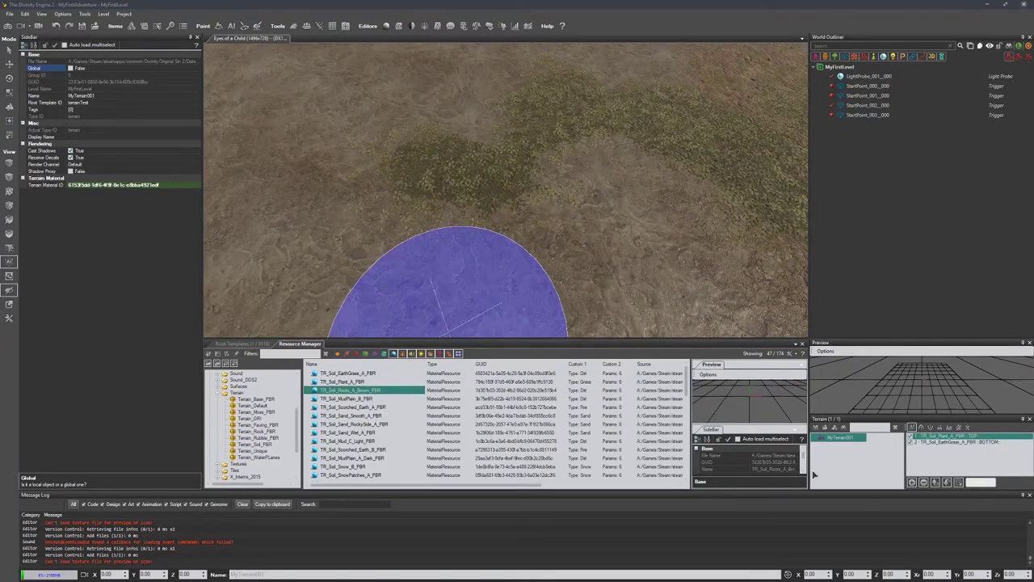
# Step: Add TR_Soil_Roots_A_Brown_PBR as a layer to MyTerrain001 and paint it over and beside the outer plant patch
pyautogui.click(912, 483)
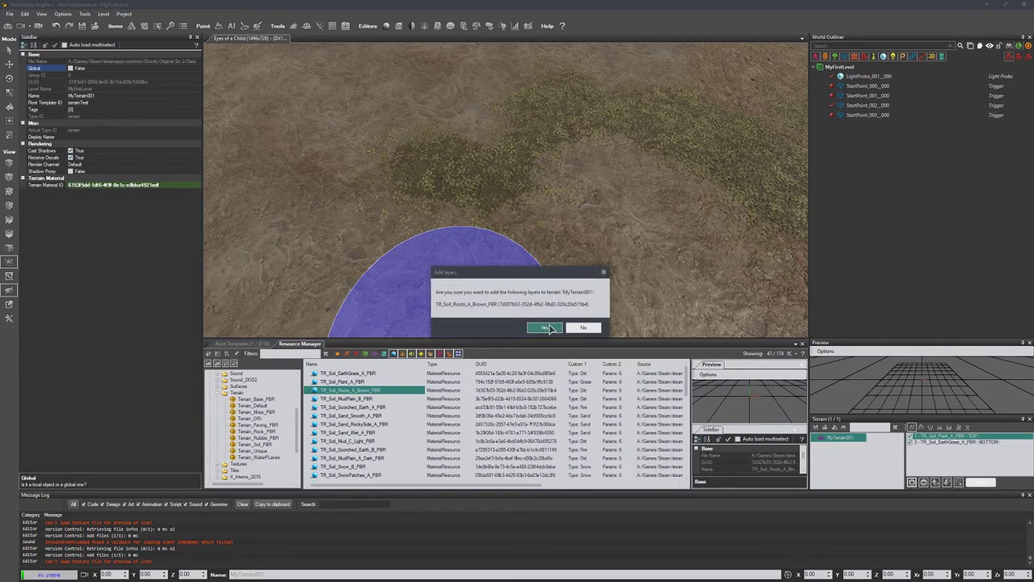
pyautogui.click(546, 328)
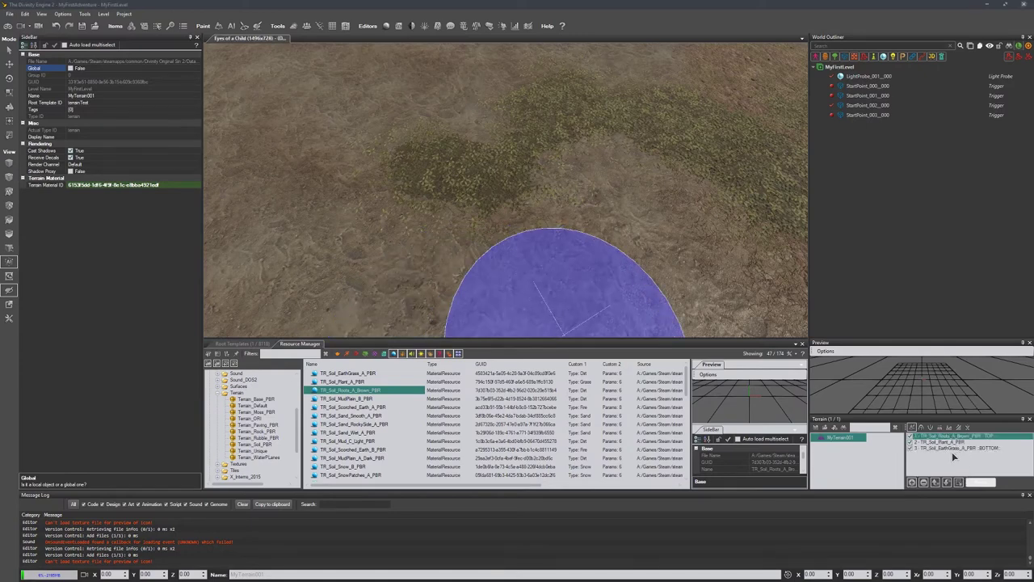
pyautogui.moveTo(578, 253)
pyautogui.mouseDown()
pyautogui.moveTo(493, 198)
pyautogui.moveTo(402, 186)
pyautogui.moveTo(536, 132)
pyautogui.moveTo(511, 103)
pyautogui.mouseUp()
pyautogui.moveTo(511, 104); pyautogui.dragTo(450, 103, button='middle')
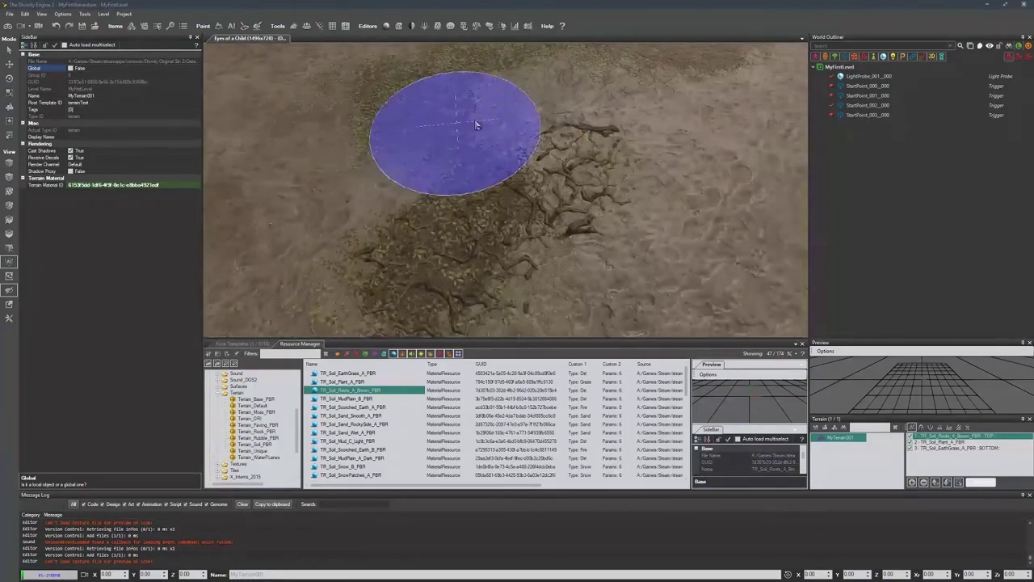
pyautogui.moveTo(620, 129); pyautogui.dragTo(612, 134, button='middle')
pyautogui.moveTo(435, 82); pyautogui.dragTo(503, 88, button='middle')
pyautogui.moveTo(335, 139); pyautogui.dragTo(318, 162)
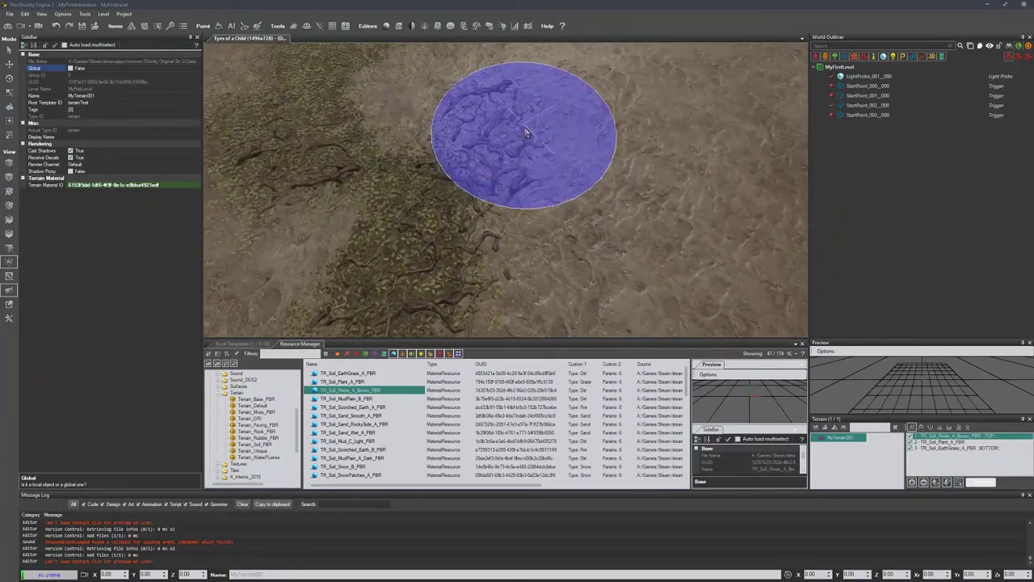
# Step: Paint the TR_Soil_EarthGrass_A_PBR layer over the bare ground around the roots and plant patch
pyautogui.click(360, 376)
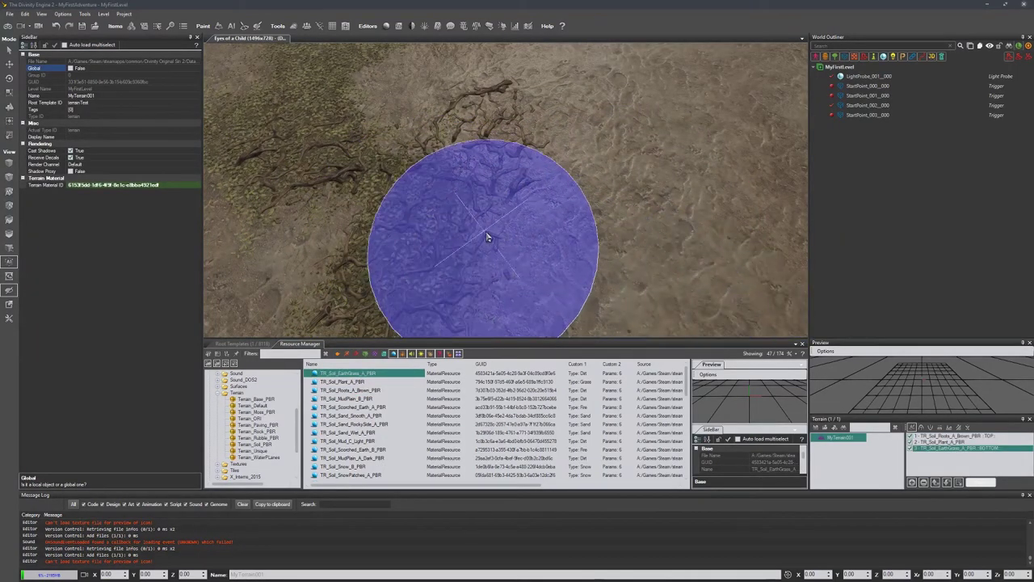
pyautogui.moveTo(487, 235)
pyautogui.mouseDown()
pyautogui.moveTo(510, 122)
pyautogui.moveTo(460, 182)
pyautogui.moveTo(485, 229)
pyautogui.mouseUp()
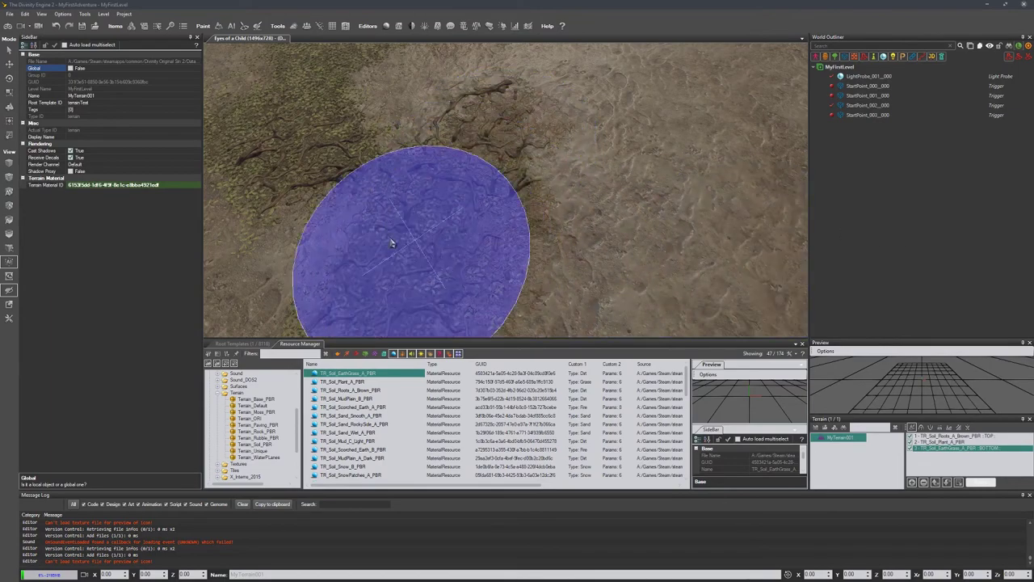
pyautogui.moveTo(734, 142); pyautogui.dragTo(695, 115, button='middle')
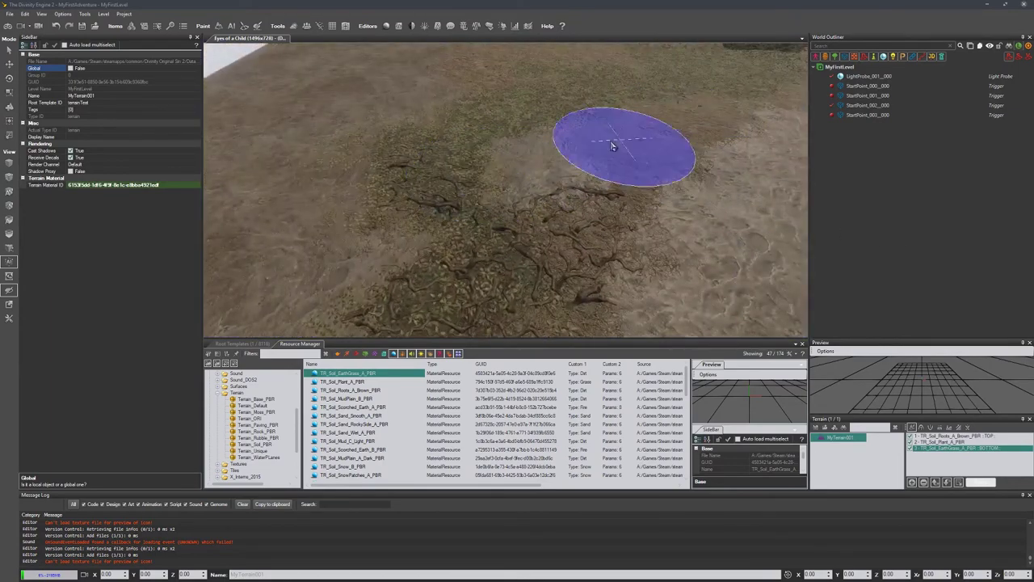
pyautogui.moveTo(603, 145); pyautogui.dragTo(574, 150, button='middle')
pyautogui.scroll(-3, 575, 151)
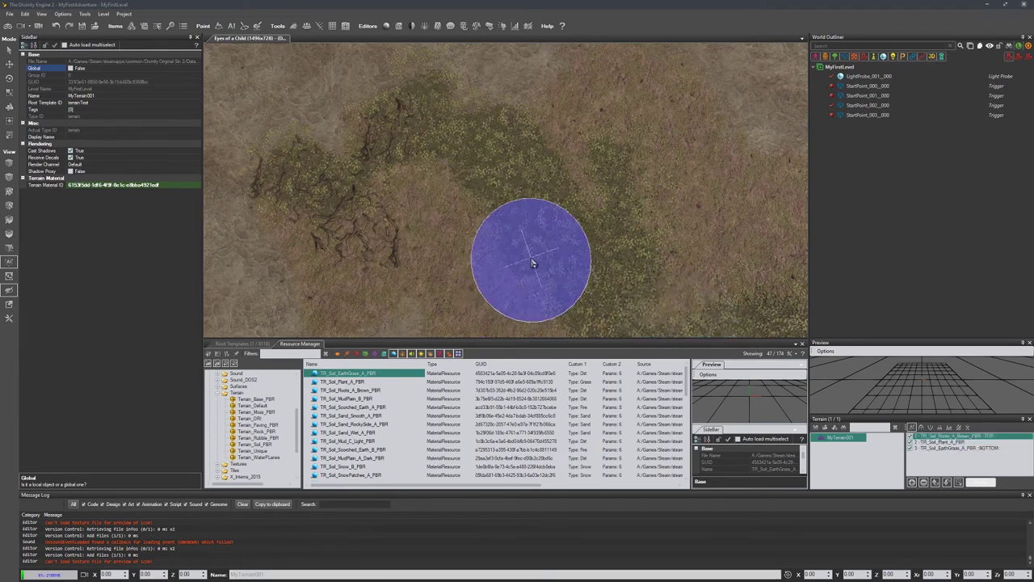
# Step: Paint the TR_Soil_Roots_A_Brown_PBR layer across the earth-grass ground and the edges of the plant patches
pyautogui.moveTo(523, 186)
pyautogui.mouseDown()
pyautogui.moveTo(422, 259)
pyautogui.moveTo(502, 326)
pyautogui.moveTo(534, 209)
pyautogui.moveTo(446, 153)
pyautogui.mouseUp()
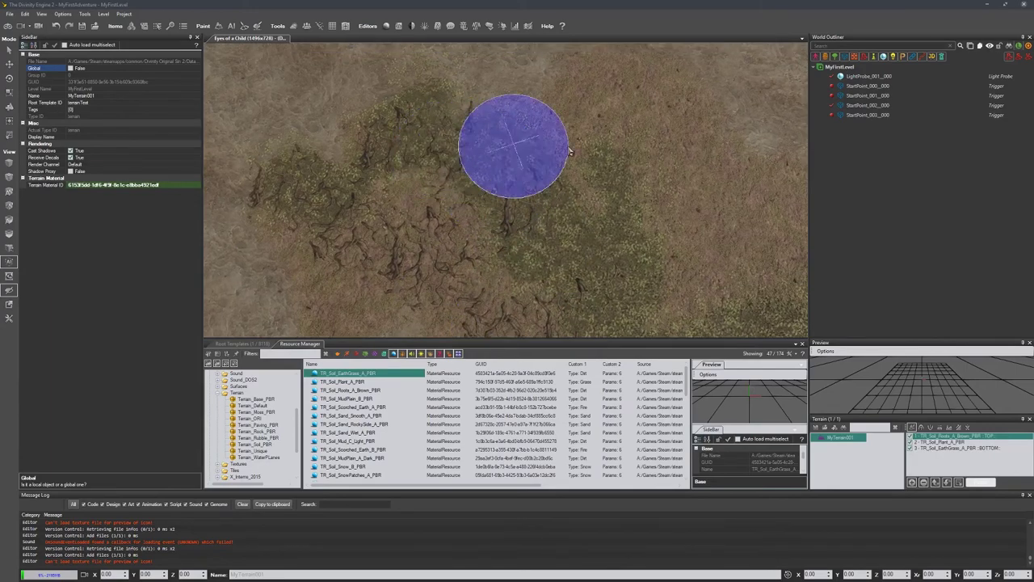
pyautogui.moveTo(489, 198)
pyautogui.mouseDown(button='middle')
pyautogui.moveTo(441, 249)
pyautogui.moveTo(508, 186)
pyautogui.mouseUp(button='middle')
pyautogui.scroll(3, 507, 186)
pyautogui.moveTo(456, 158); pyautogui.dragTo(531, 137)
pyautogui.moveTo(531, 137); pyautogui.dragTo(537, 279, button='middle')
pyautogui.moveTo(536, 280)
pyautogui.mouseDown()
pyautogui.moveTo(378, 261)
pyautogui.moveTo(461, 165)
pyautogui.mouseUp()
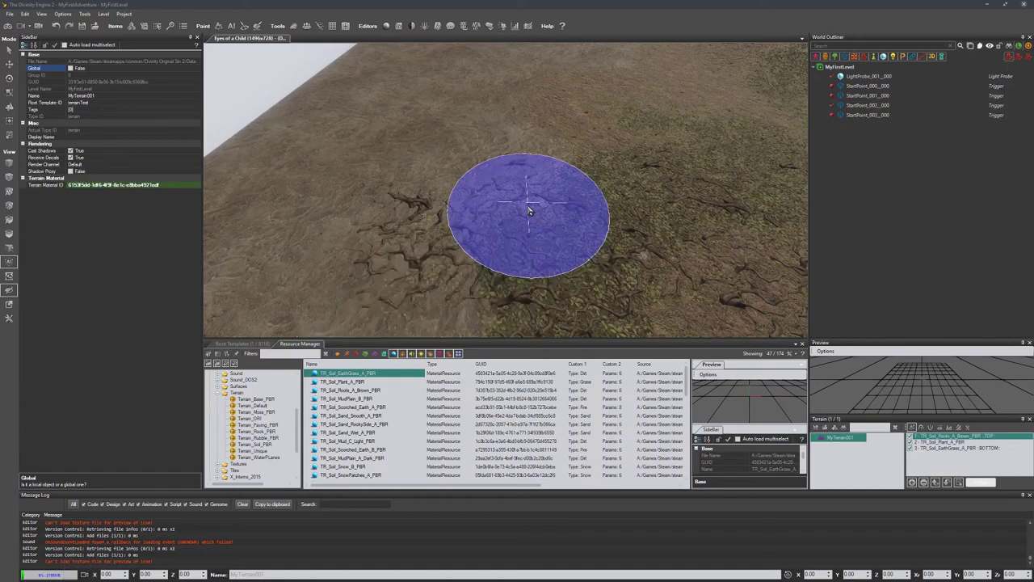
# Step: Switch to Shader Complexity view without alpha blending or additive objects and paint the TR_Soil_Roots_A_Brown_PBR layer across more of the terrain
pyautogui.moveTo(528, 212); pyautogui.dragTo(530, 203, button='right')
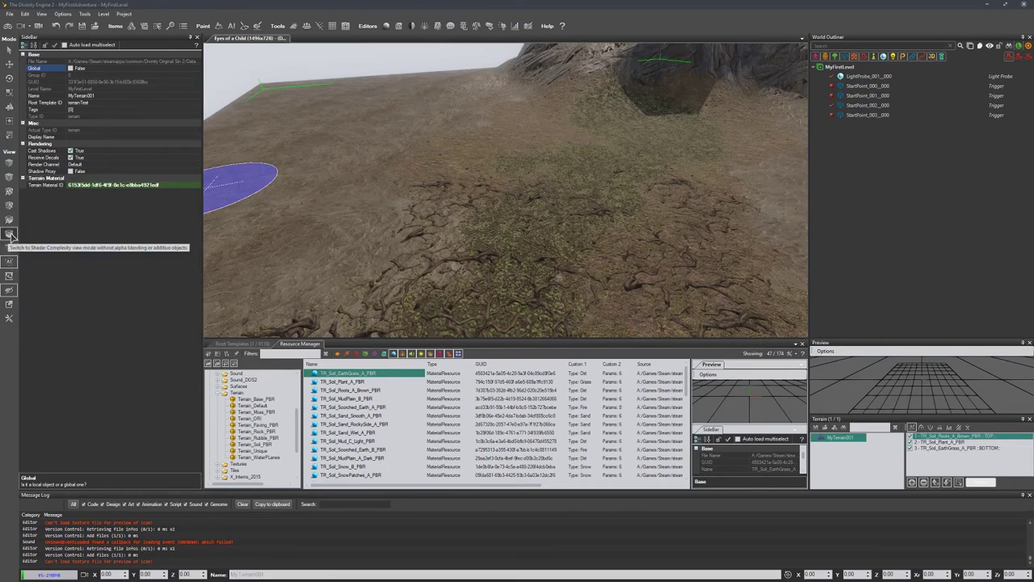
pyautogui.click(10, 234)
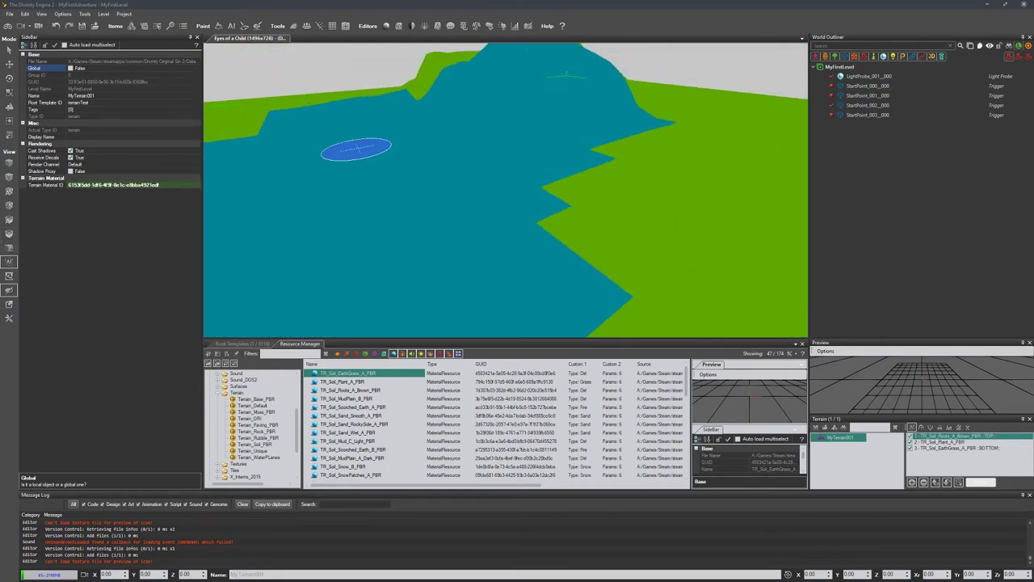
pyautogui.moveTo(372, 154)
pyautogui.mouseDown(button='middle')
pyautogui.moveTo(548, 159)
pyautogui.moveTo(651, 128)
pyautogui.moveTo(568, 145)
pyautogui.moveTo(551, 181)
pyautogui.moveTo(585, 200)
pyautogui.mouseUp(button='middle')
pyautogui.moveTo(645, 244)
pyautogui.mouseDown(button='middle')
pyautogui.moveTo(686, 325)
pyautogui.moveTo(594, 324)
pyautogui.mouseUp(button='middle')
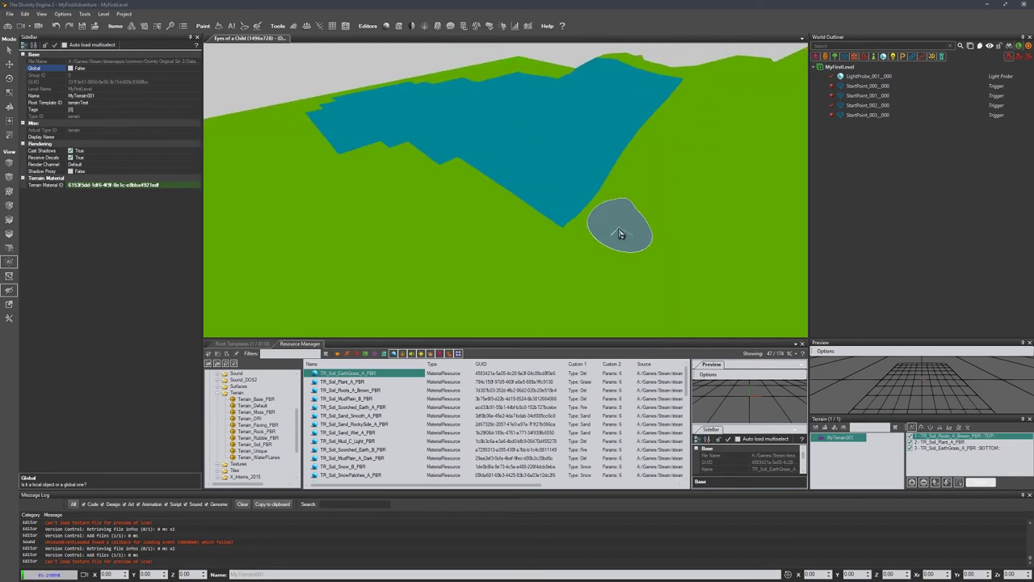
pyautogui.click(544, 237)
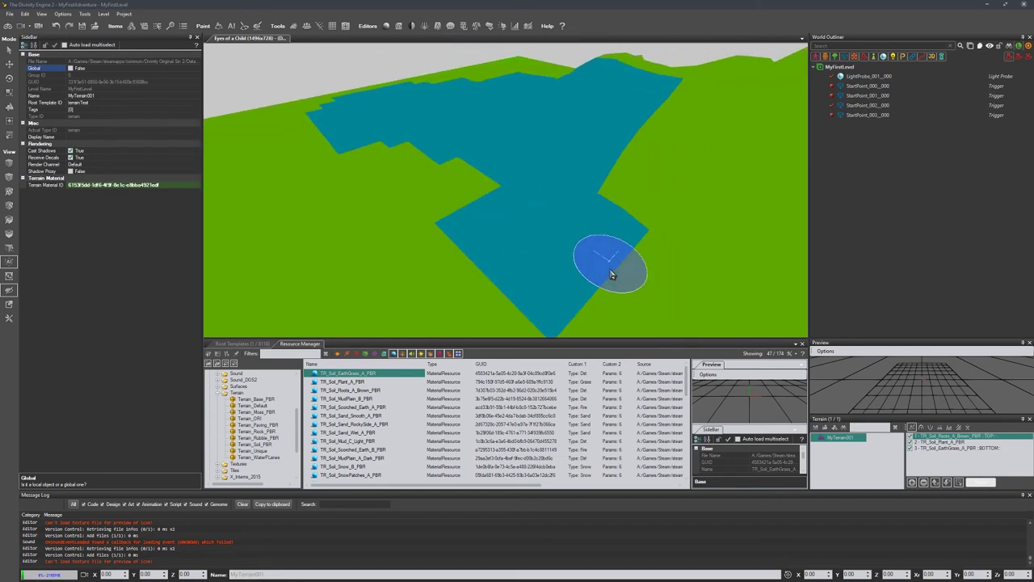
pyautogui.moveTo(592, 280)
pyautogui.mouseDown()
pyautogui.moveTo(474, 219)
pyautogui.moveTo(434, 167)
pyautogui.moveTo(649, 283)
pyautogui.moveTo(866, 438)
pyautogui.mouseUp()
pyautogui.moveTo(584, 215); pyautogui.dragTo(672, 217)
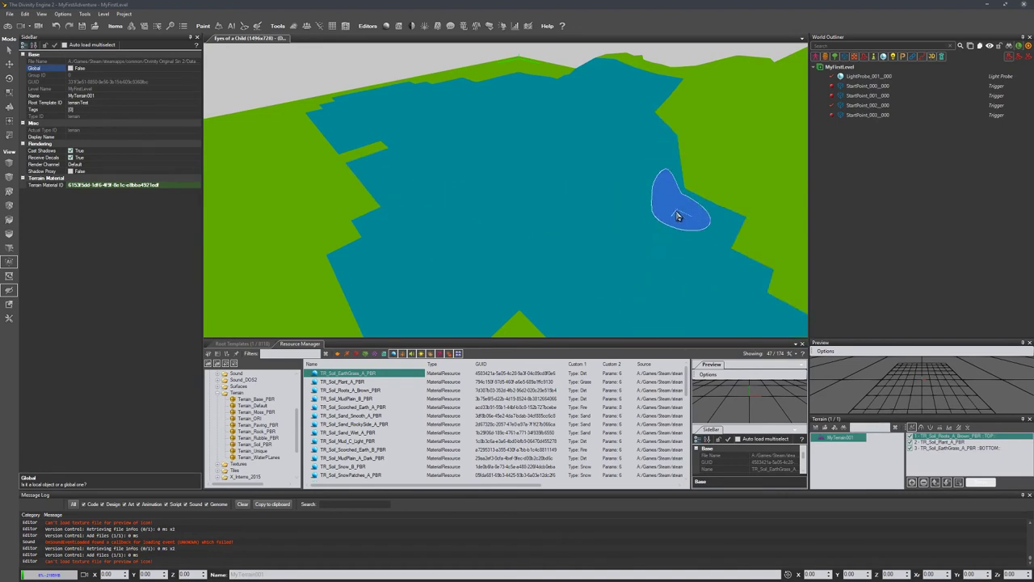
pyautogui.moveTo(408, 295); pyautogui.dragTo(543, 211, button='middle')
pyautogui.moveTo(389, 220); pyautogui.dragTo(547, 251)
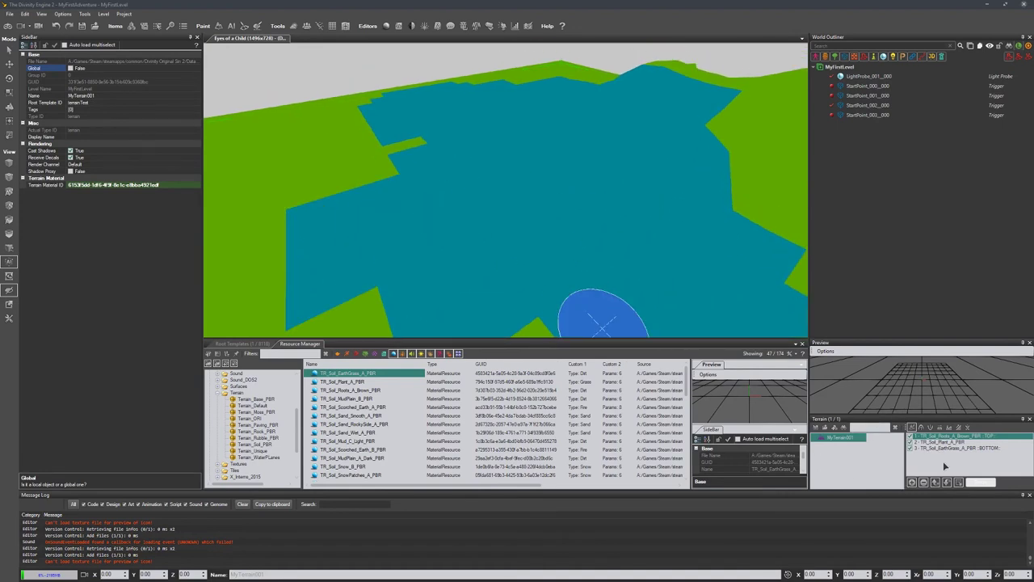
# Step: Select the TR_Soil_EarthGrass_A_PBR layer and return the viewport to the normal textured view of the terrain
pyautogui.click(973, 442)
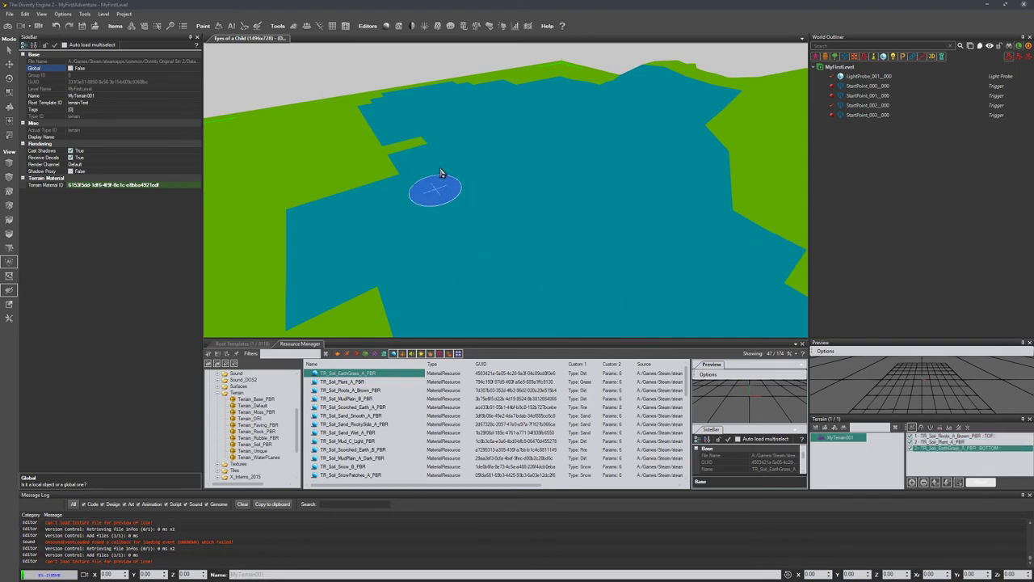
pyautogui.moveTo(522, 286); pyautogui.dragTo(462, 263, button='right')
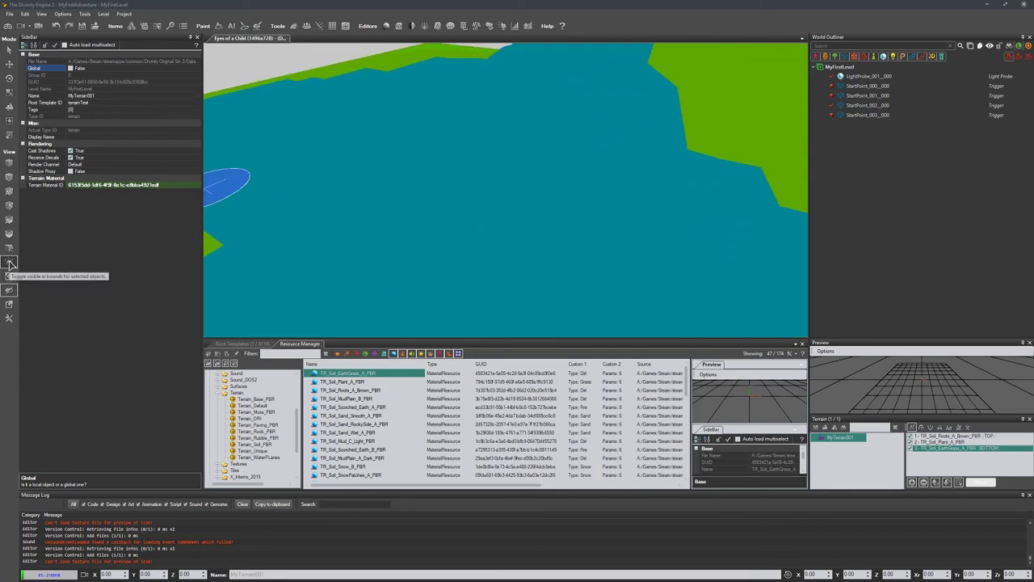
pyautogui.click(11, 162)
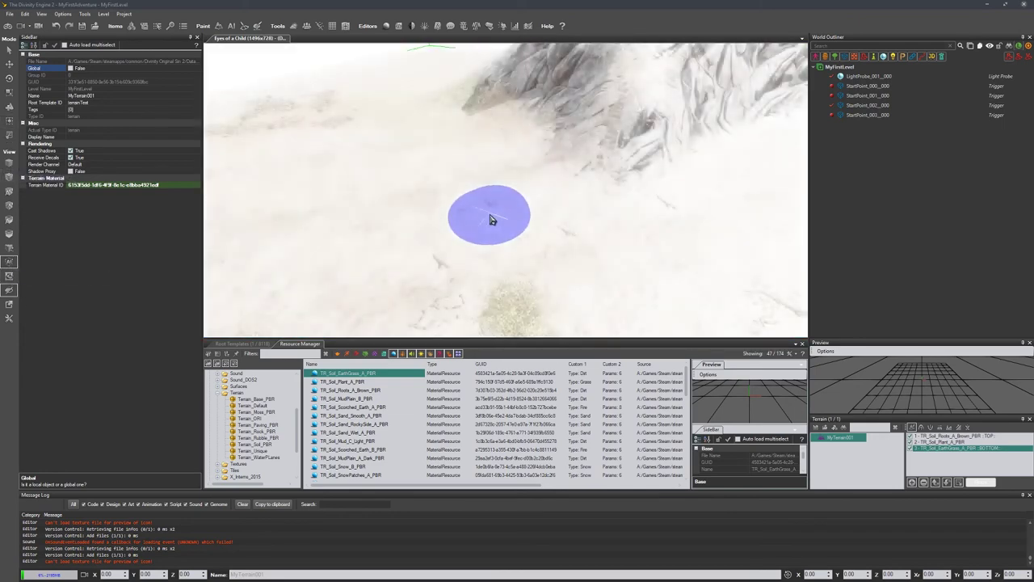
pyautogui.moveTo(492, 220)
pyautogui.mouseDown(button='right')
pyautogui.moveTo(679, 234)
pyautogui.moveTo(464, 220)
pyautogui.mouseUp(button='right')
pyautogui.moveTo(377, 217)
pyautogui.mouseDown(button='right')
pyautogui.moveTo(605, 258)
pyautogui.moveTo(555, 161)
pyautogui.moveTo(347, 224)
pyautogui.moveTo(372, 155)
pyautogui.moveTo(354, 228)
pyautogui.mouseUp(button='right')
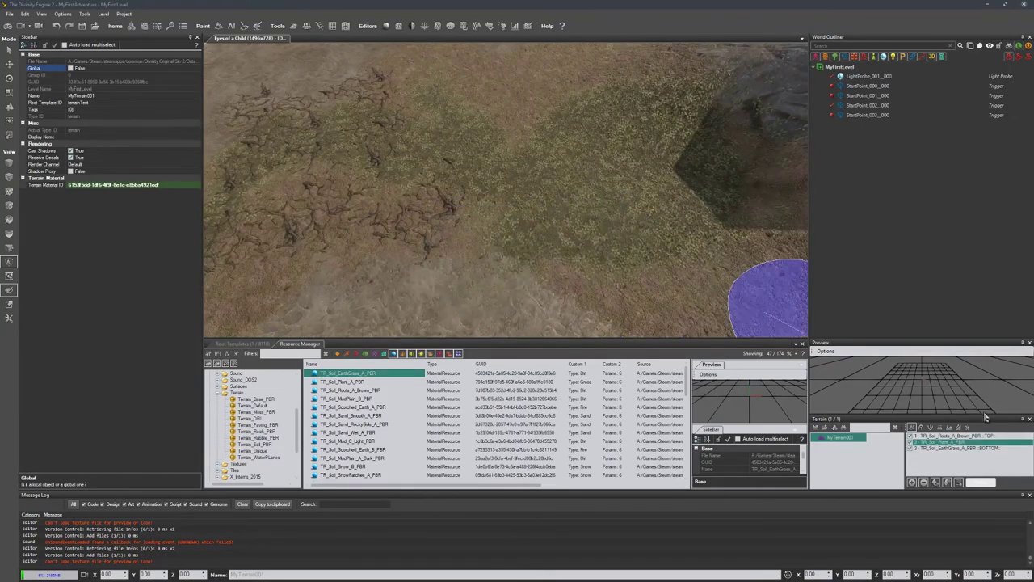
# Step: Paint the TR_Soil_Roots_A_Brown_PBR layer over the plant-covered ground at the foot of the outcrop
pyautogui.click(953, 438)
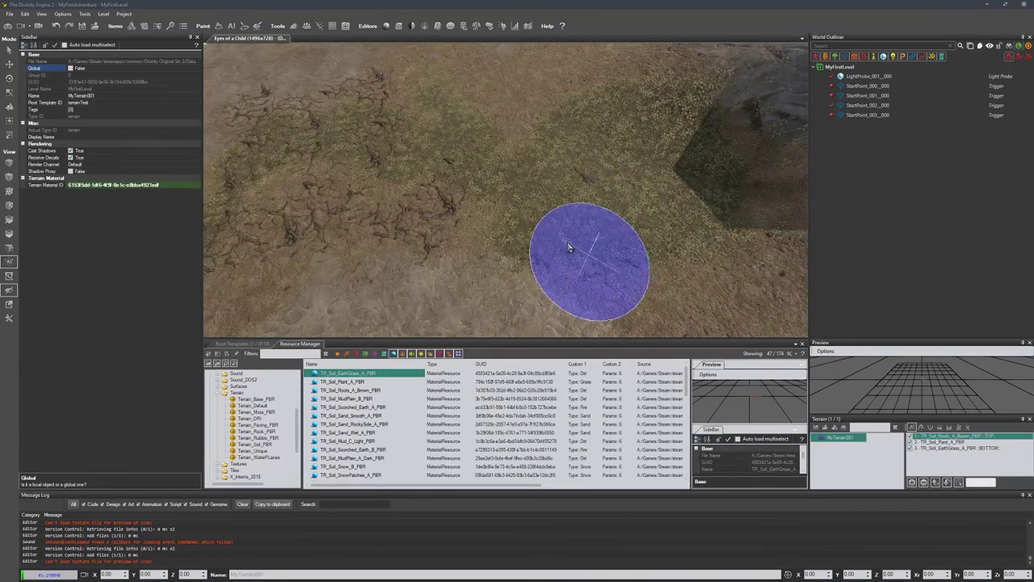
pyautogui.moveTo(669, 193); pyautogui.dragTo(592, 201, button='right')
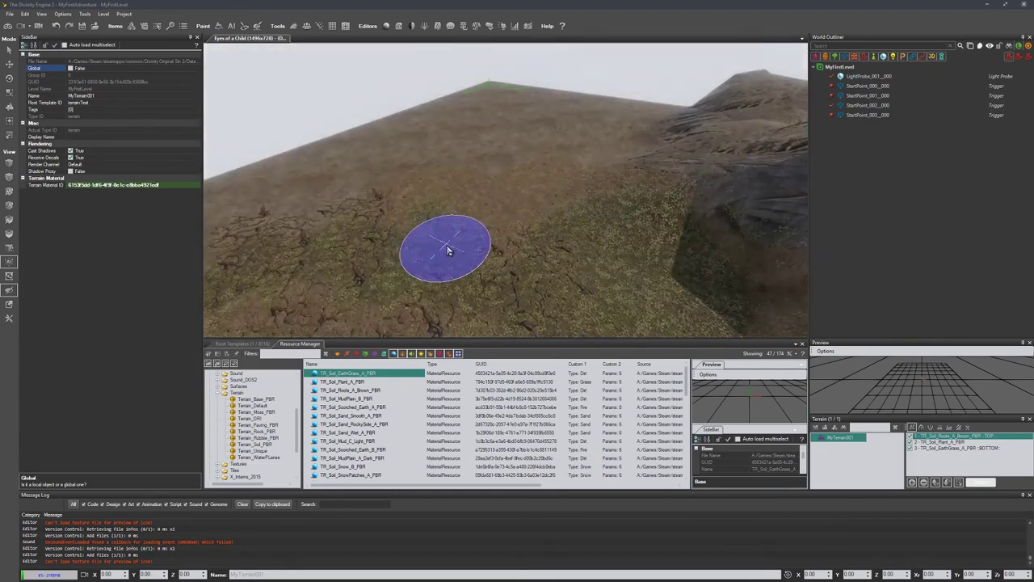
pyautogui.moveTo(634, 273); pyautogui.dragTo(615, 290, button='right')
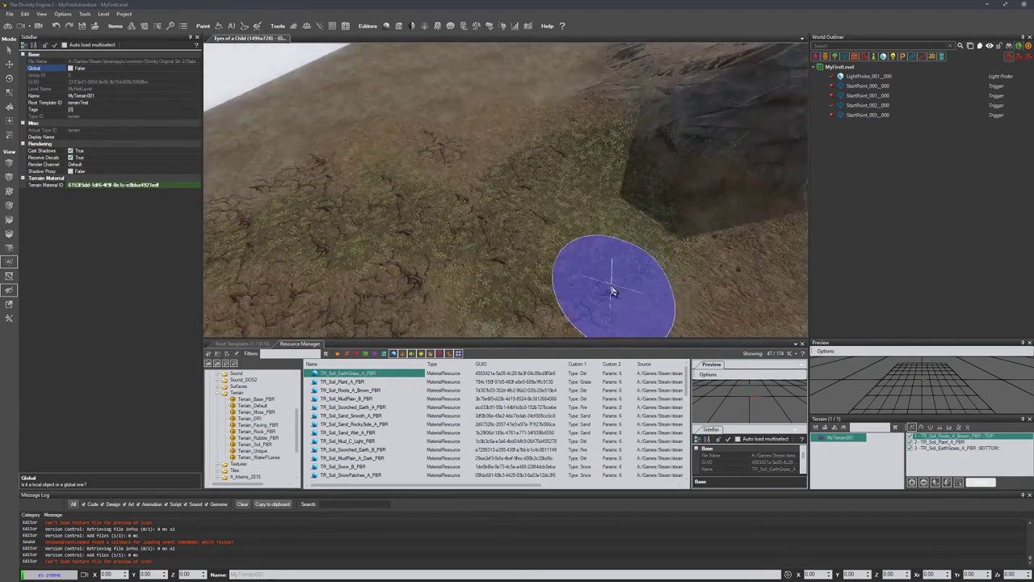
pyautogui.moveTo(739, 254); pyautogui.dragTo(665, 224, button='right')
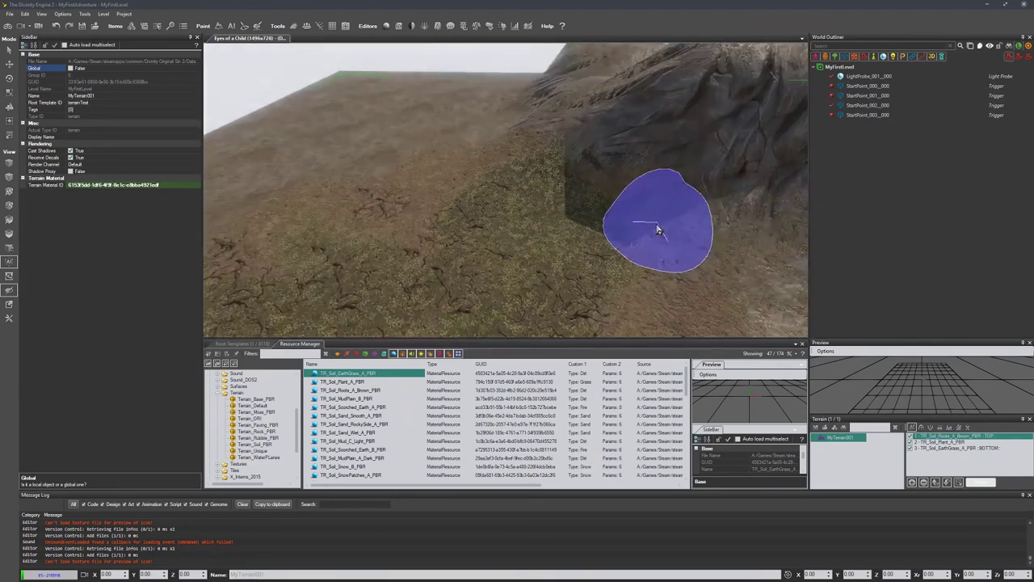
pyautogui.moveTo(734, 326)
pyautogui.mouseDown(button='right')
pyautogui.moveTo(524, 245)
pyautogui.moveTo(536, 247)
pyautogui.mouseUp(button='right')
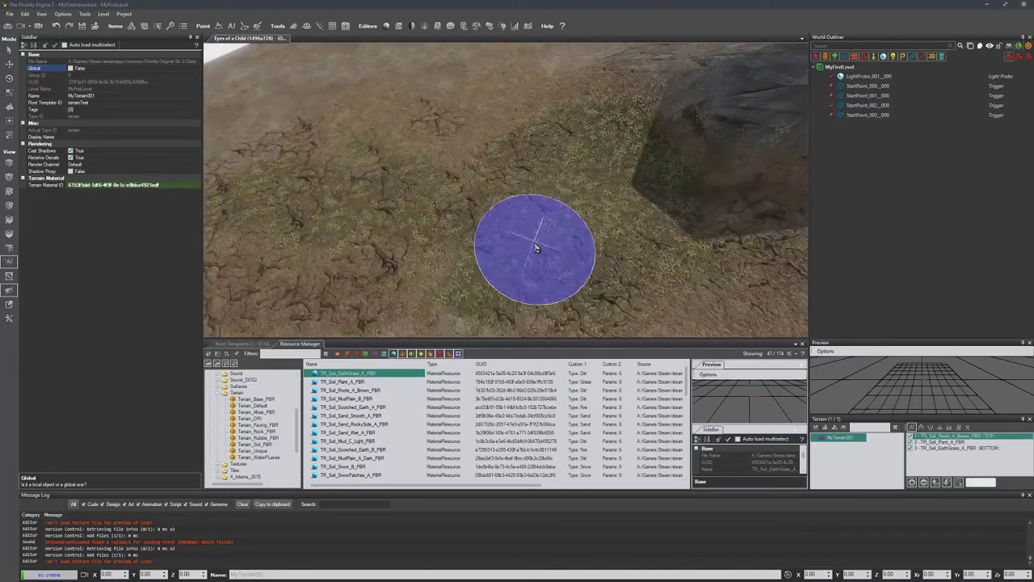
# Step: Look through TR_Soil_Scorched_Earth_A_PBR and TR_Soil_Mud_C_Light_PBR in the soil materials and inspect the painted ground beside the outcrop
pyautogui.click(395, 407)
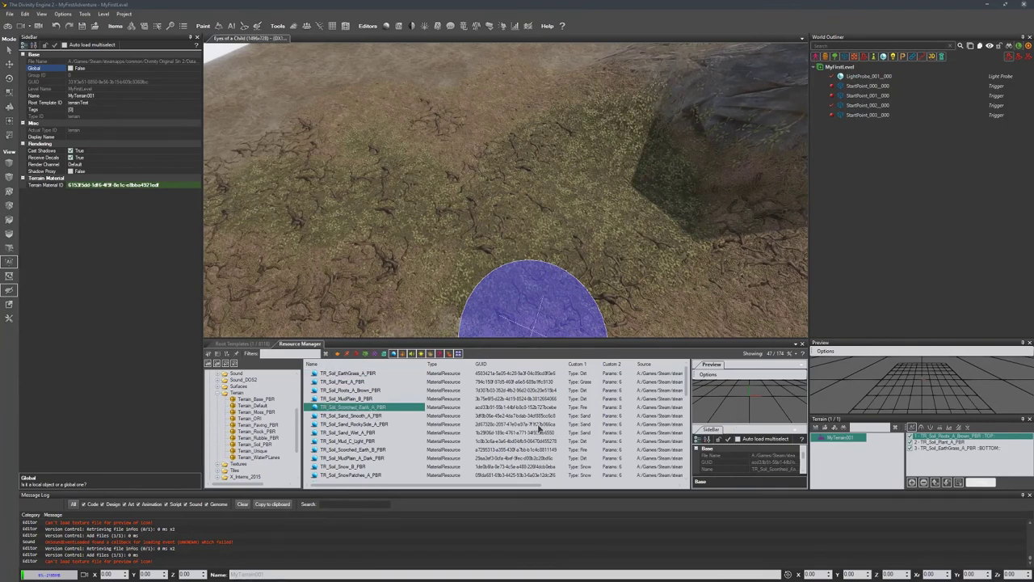
pyautogui.click(382, 442)
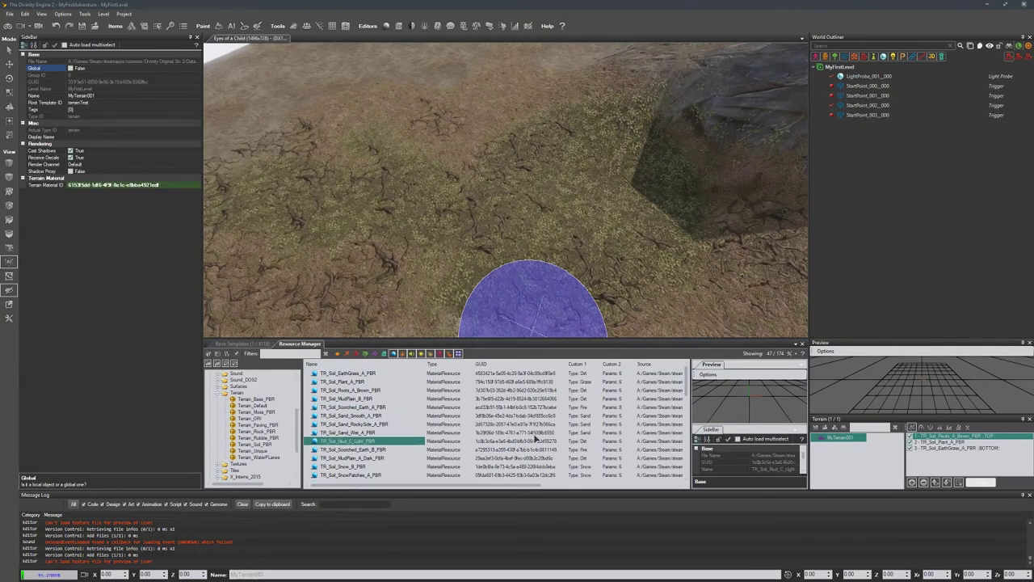
pyautogui.moveTo(469, 222)
pyautogui.mouseDown(button='right')
pyautogui.moveTo(574, 223)
pyautogui.moveTo(501, 223)
pyautogui.moveTo(477, 234)
pyautogui.moveTo(467, 212)
pyautogui.mouseUp(button='right')
pyautogui.moveTo(594, 236)
pyautogui.mouseDown(button='right')
pyautogui.moveTo(554, 227)
pyautogui.moveTo(785, 185)
pyautogui.moveTo(783, 178)
pyautogui.mouseUp(button='right')
pyautogui.moveTo(508, 225)
pyautogui.mouseDown(button='right')
pyautogui.moveTo(743, 145)
pyautogui.moveTo(727, 154)
pyautogui.mouseUp(button='right')
pyautogui.moveTo(617, 202)
pyautogui.mouseDown(button='right')
pyautogui.moveTo(474, 219)
pyautogui.moveTo(277, 156)
pyautogui.moveTo(335, 146)
pyautogui.mouseUp(button='right')
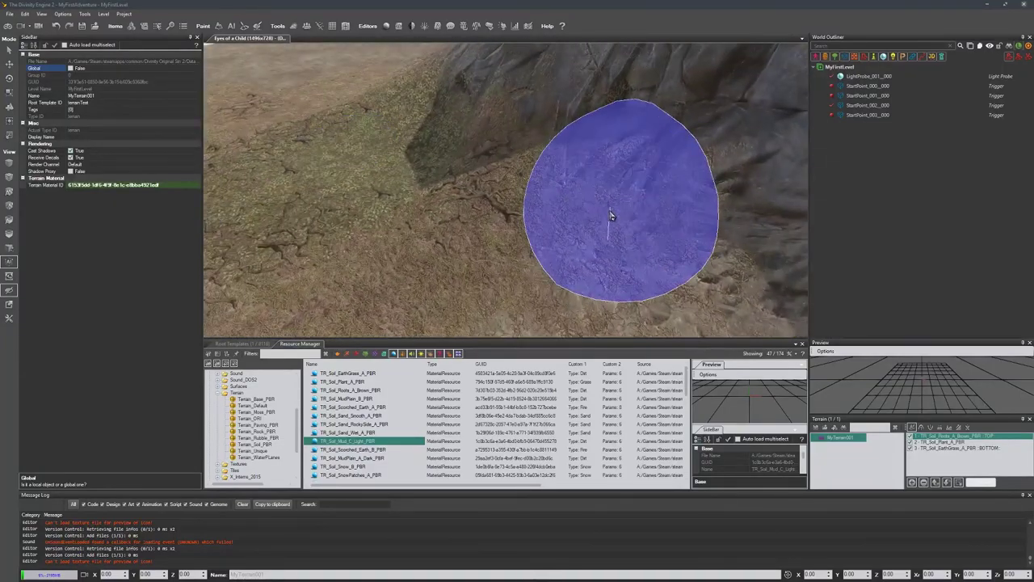